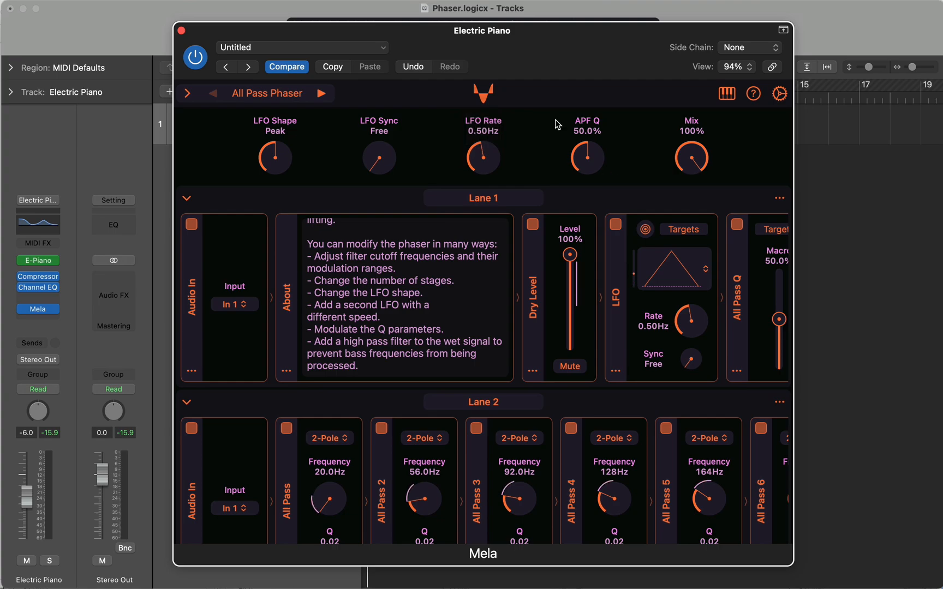
Close the plug-in window and audition the electric piano loop with Mela bypassed, followed by Mela enabled
{"action": "key", "text": "super+w"}
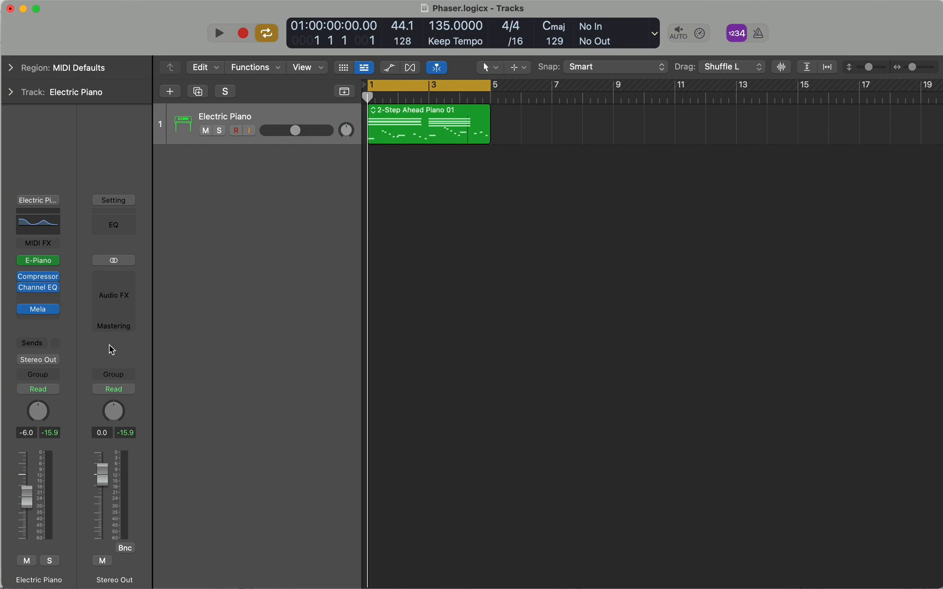
{"action": "left_click", "coordinate": [21, 309]}
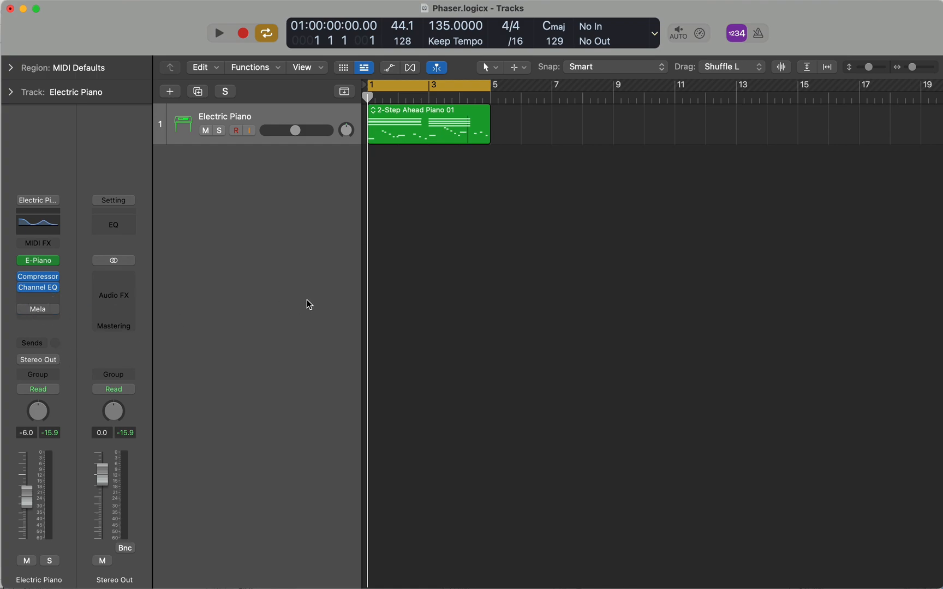
{"action": "key", "text": "space"}
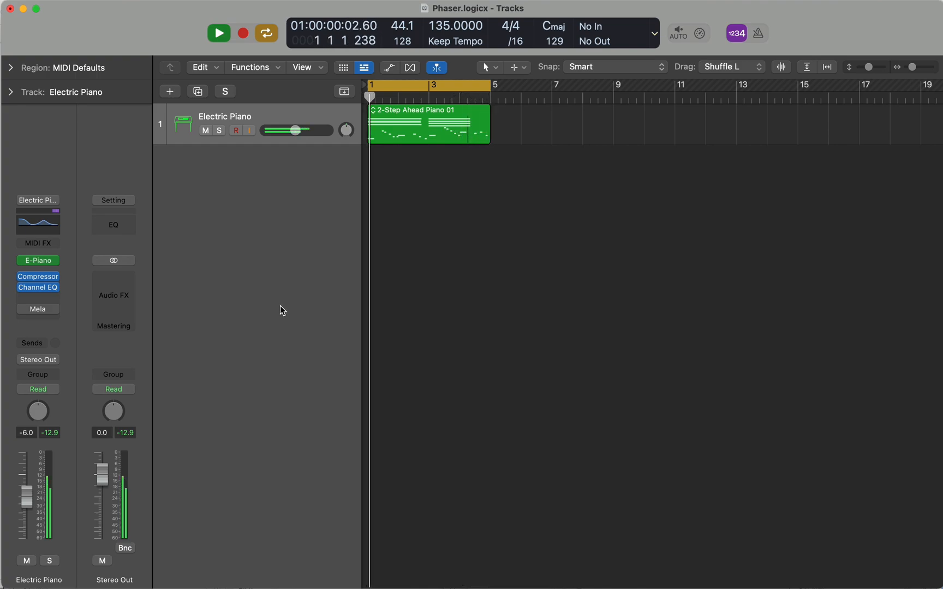
{"action": "key", "text": "space"}
{"action": "left_click", "coordinate": [23, 309]}
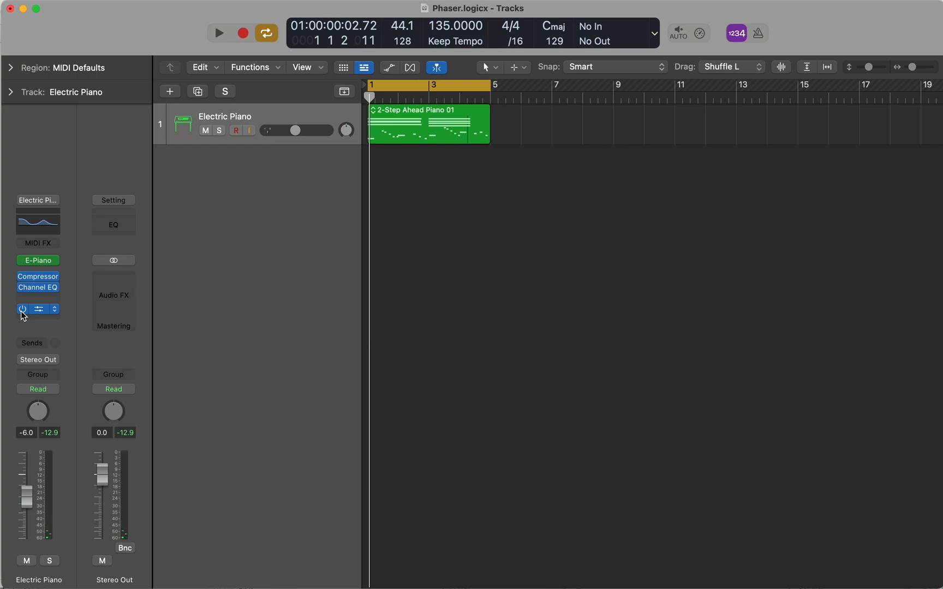
{"action": "key", "text": "space"}
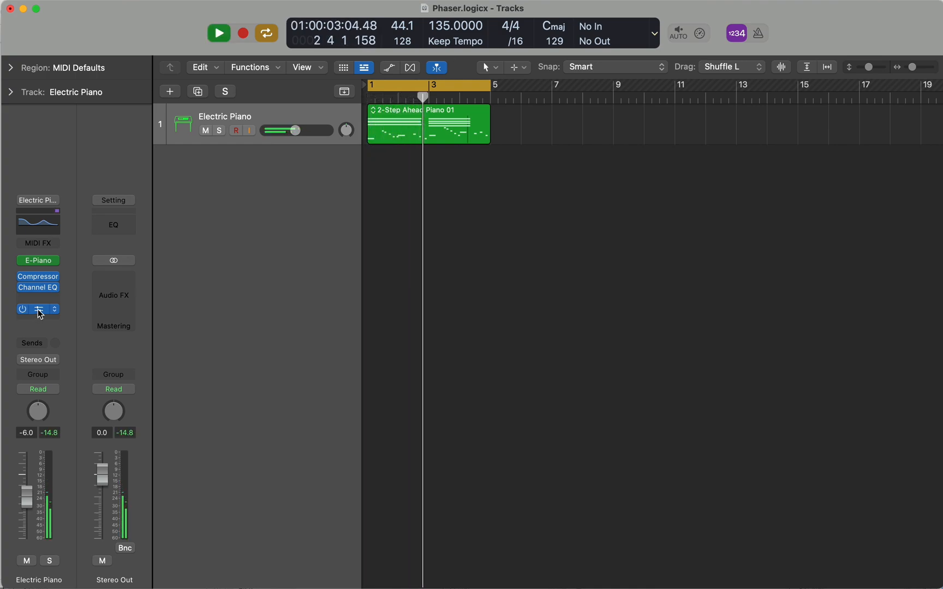
Reopen the Mela plug-in on the Electric Piano track and collapse the About module in Lane 1
{"action": "left_click", "coordinate": [38, 310]}
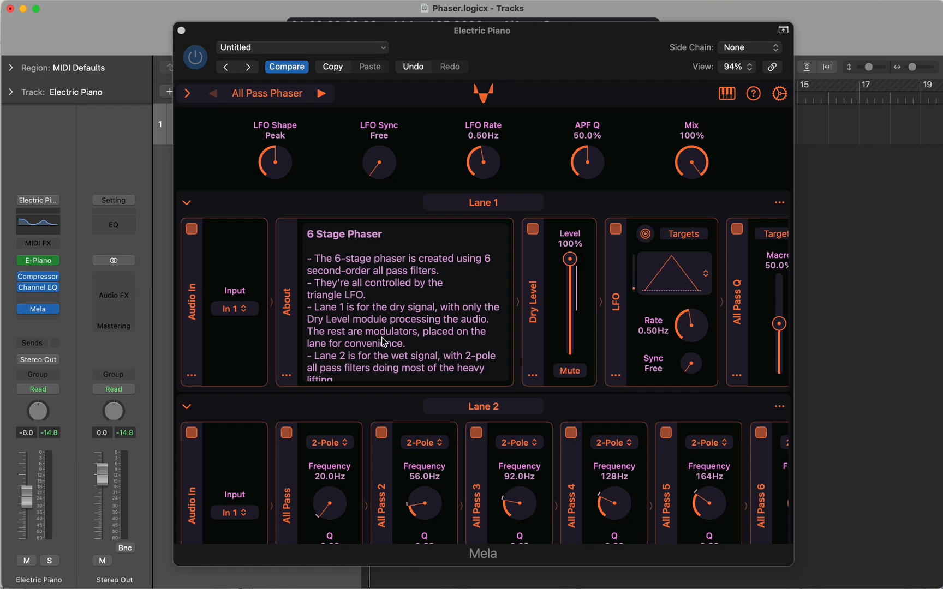
{"action": "left_click", "coordinate": [293, 336]}
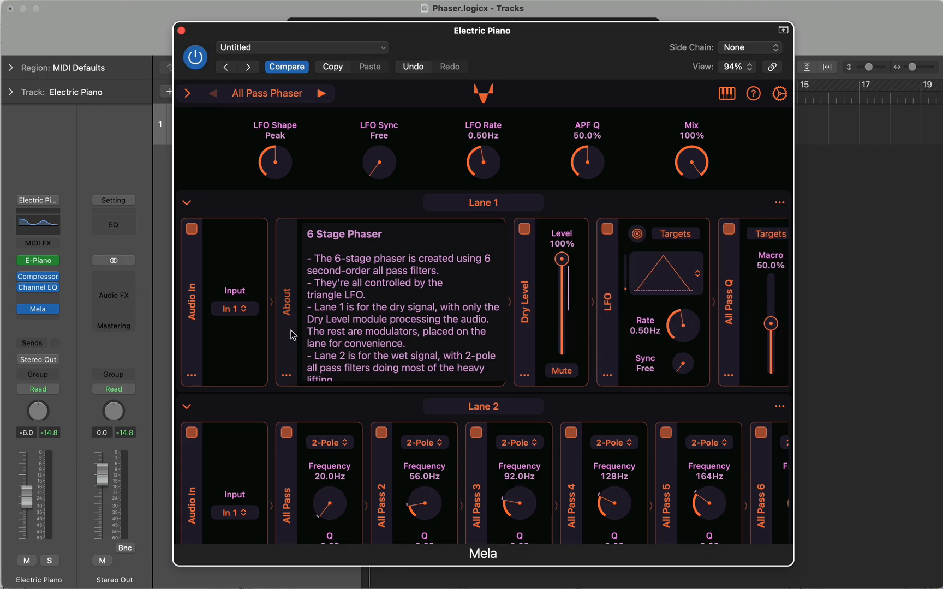
{"action": "left_click", "coordinate": [293, 335]}
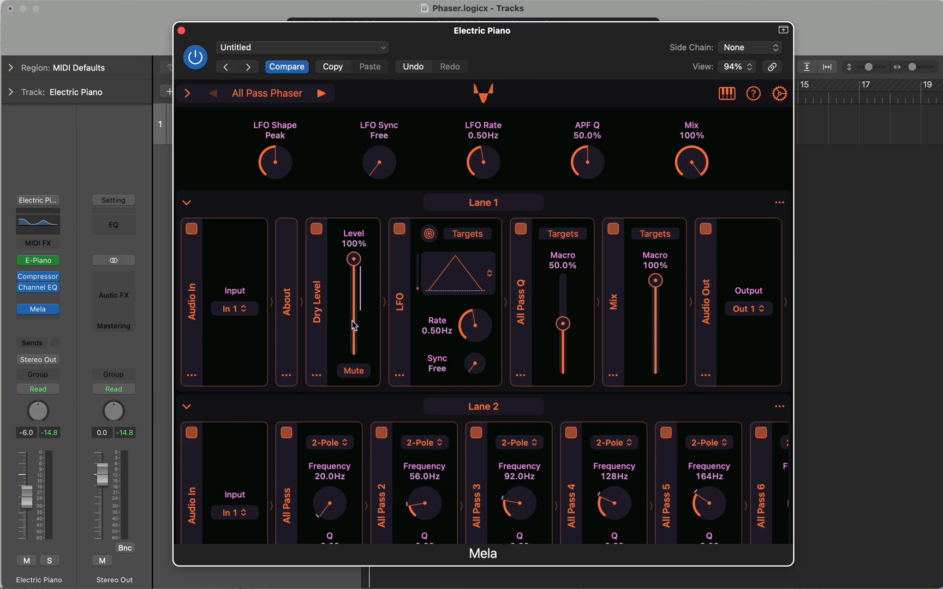
Collapse all six All Pass modules in Lane 2
{"action": "scroll", "coordinate": [221, 316], "scroll_direction": "down", "scroll_amount": 3}
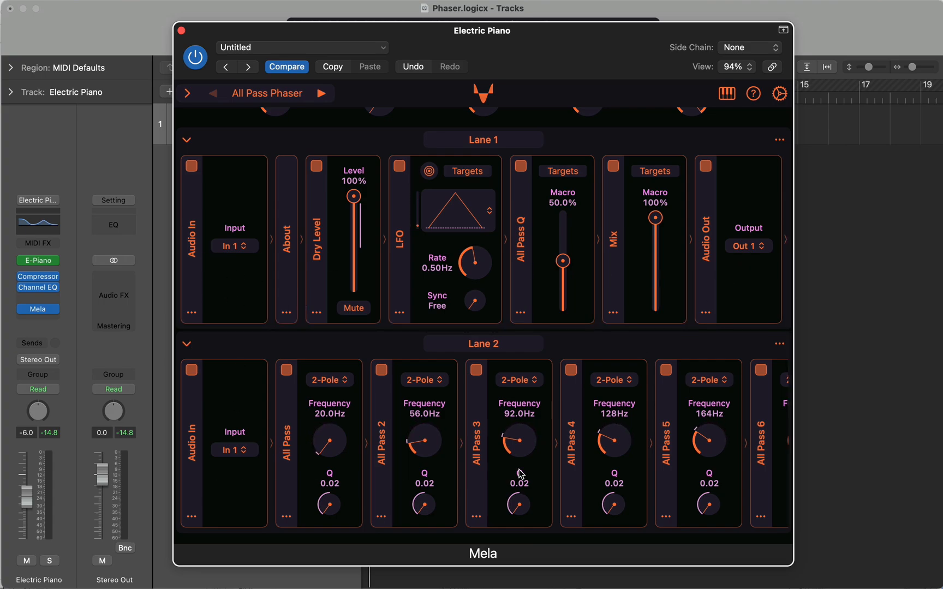
{"action": "scroll", "coordinate": [665, 480], "scroll_direction": "right", "scroll_amount": 5}
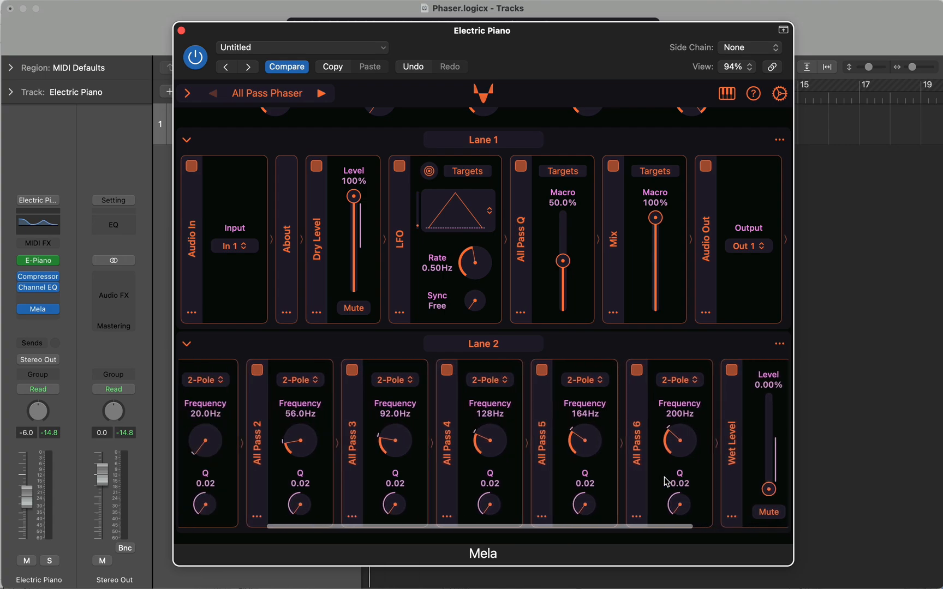
{"action": "scroll", "coordinate": [664, 480], "scroll_direction": "left", "scroll_amount": 5}
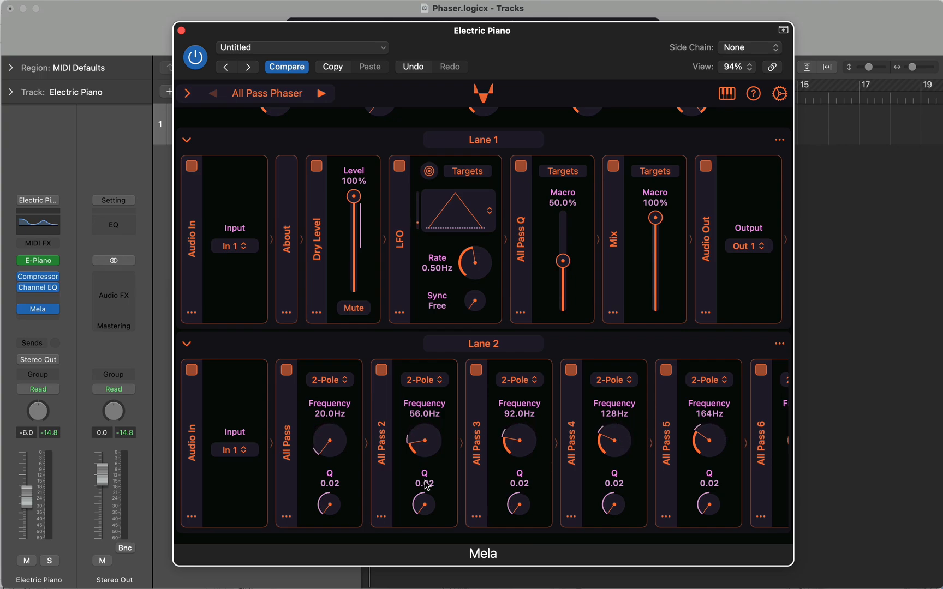
{"action": "left_click", "coordinate": [288, 452]}
{"action": "left_click", "coordinate": [317, 443]}
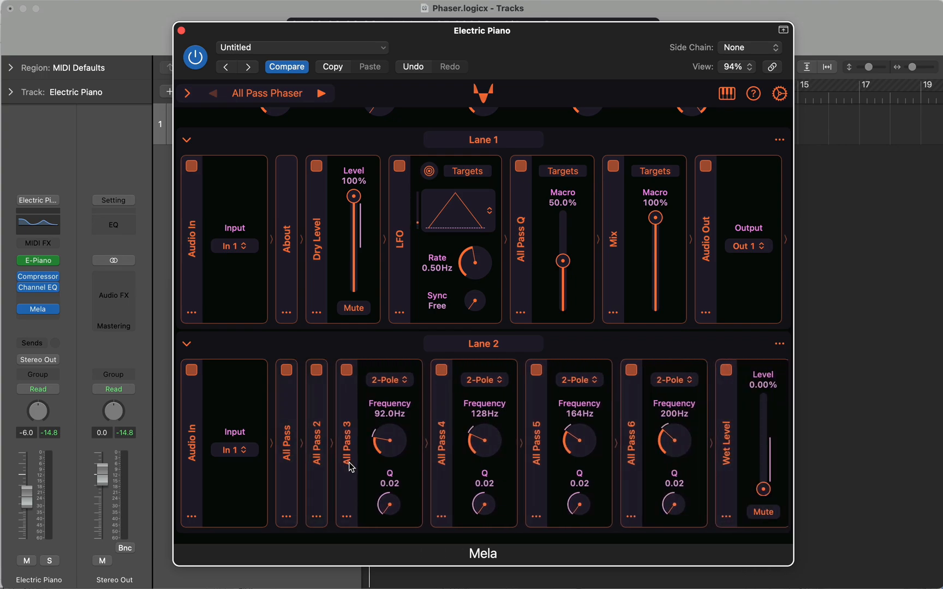
{"action": "left_click", "coordinate": [350, 468]}
{"action": "left_click", "coordinate": [376, 467]}
{"action": "left_click", "coordinate": [406, 467]}
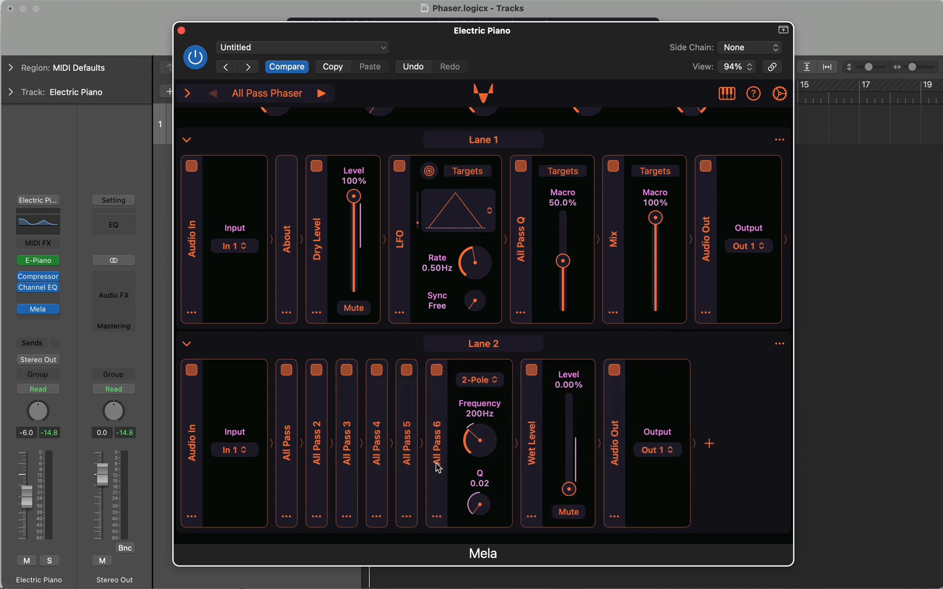
{"action": "left_click", "coordinate": [436, 468]}
{"action": "left_click", "coordinate": [436, 469]}
{"action": "left_click", "coordinate": [441, 445]}
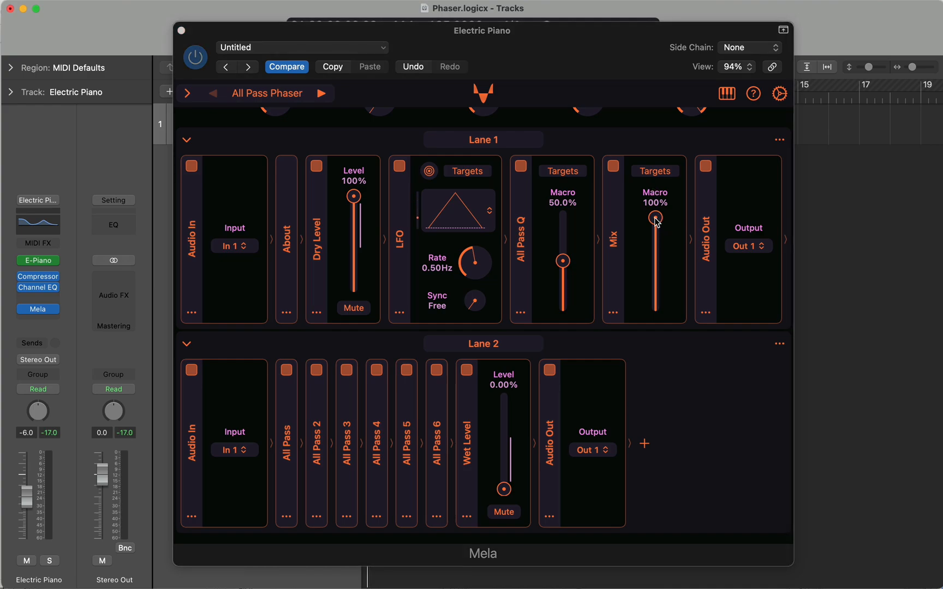
Sweep the Mix macro in Lane 1 down to 0% and back up to 100%
{"action": "left_click_drag", "start_coordinate": [656, 222], "coordinate": [657, 322]}
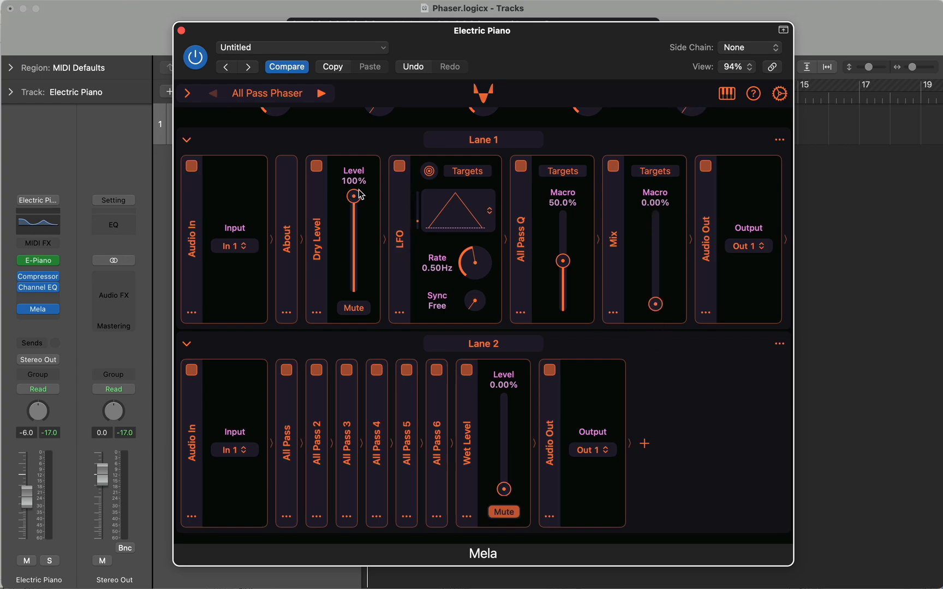
{"action": "left_click_drag", "start_coordinate": [655, 306], "coordinate": [655, 212]}
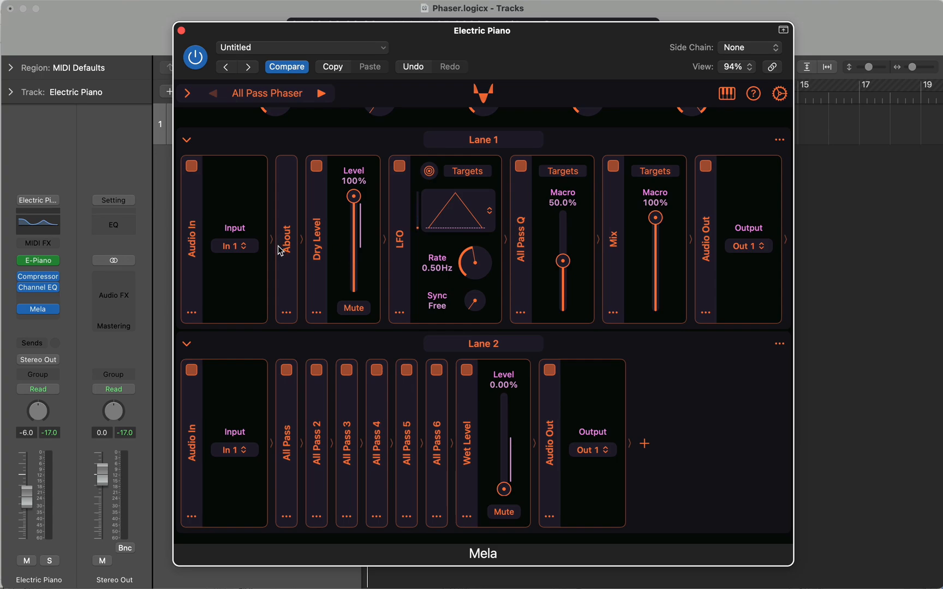
Add a second Audio Out module at the end of Lane 2 and route its output to Bus 1
{"action": "left_click", "coordinate": [646, 444]}
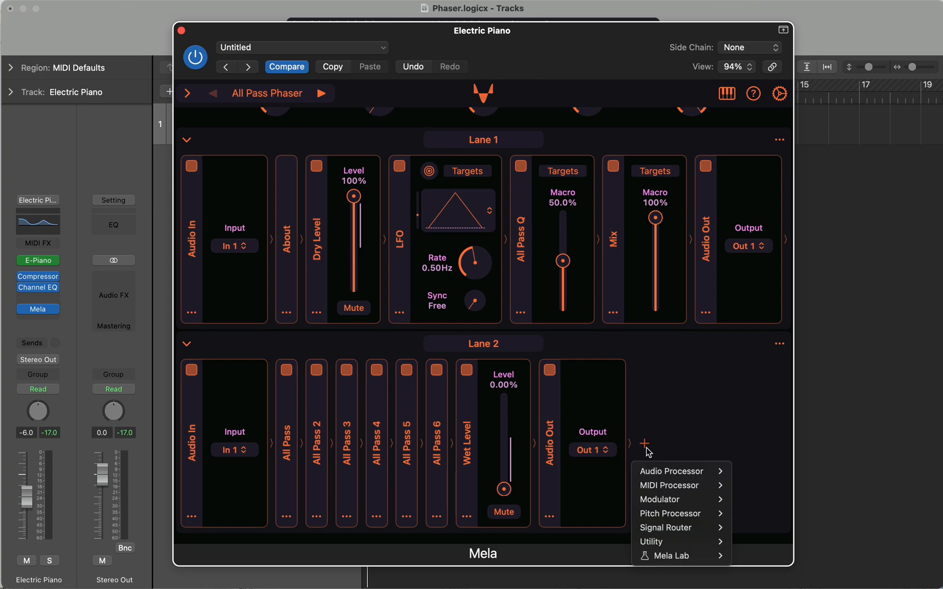
{"action": "mouse_move", "coordinate": [663, 528]}
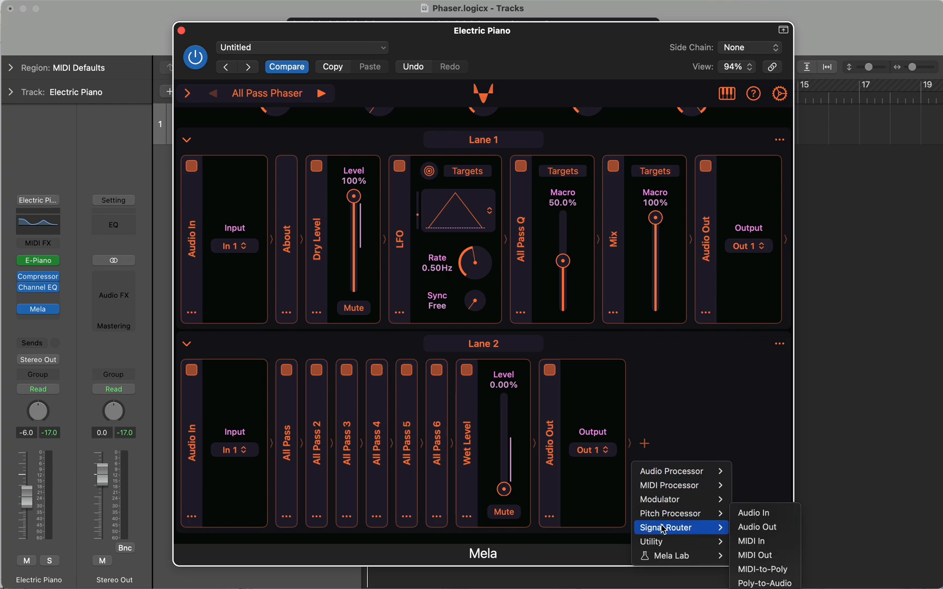
{"action": "left_click", "coordinate": [754, 527]}
{"action": "left_click", "coordinate": [691, 451]}
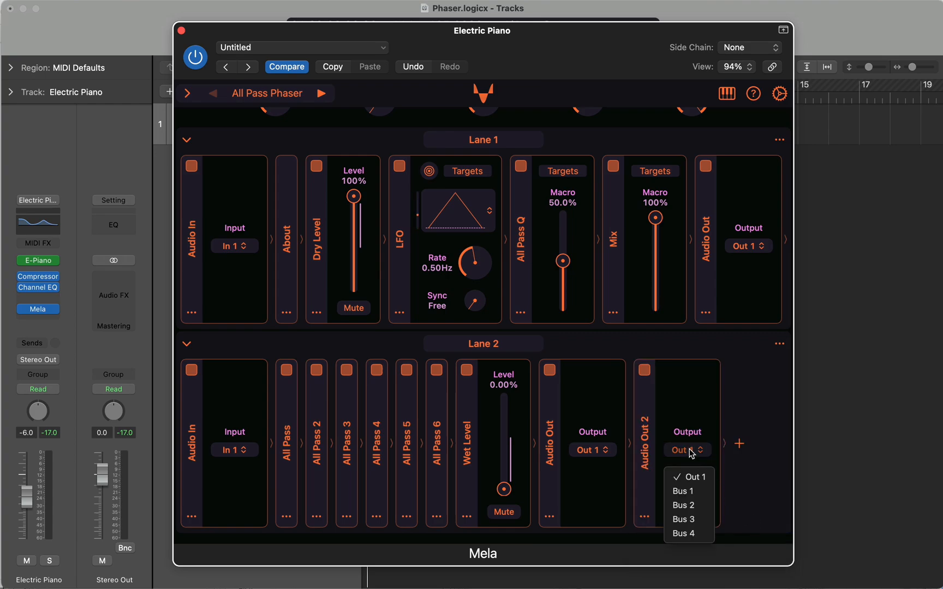
{"action": "left_click", "coordinate": [690, 491]}
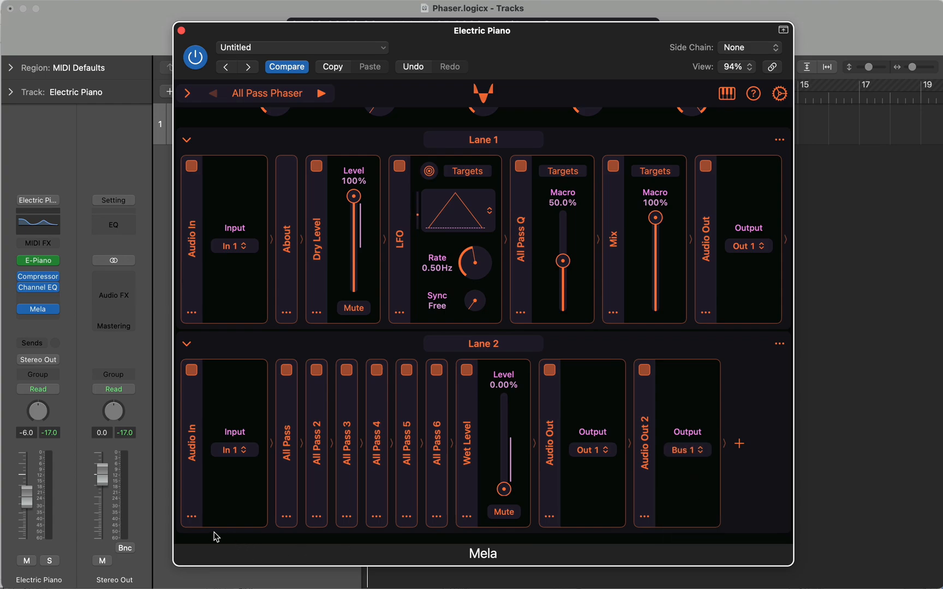
Insert a Mela Lab Feedback module before Audio In in Lane 2 and collapse the Wet Level module
{"action": "left_click", "coordinate": [191, 516]}
{"action": "mouse_move", "coordinate": [219, 423]}
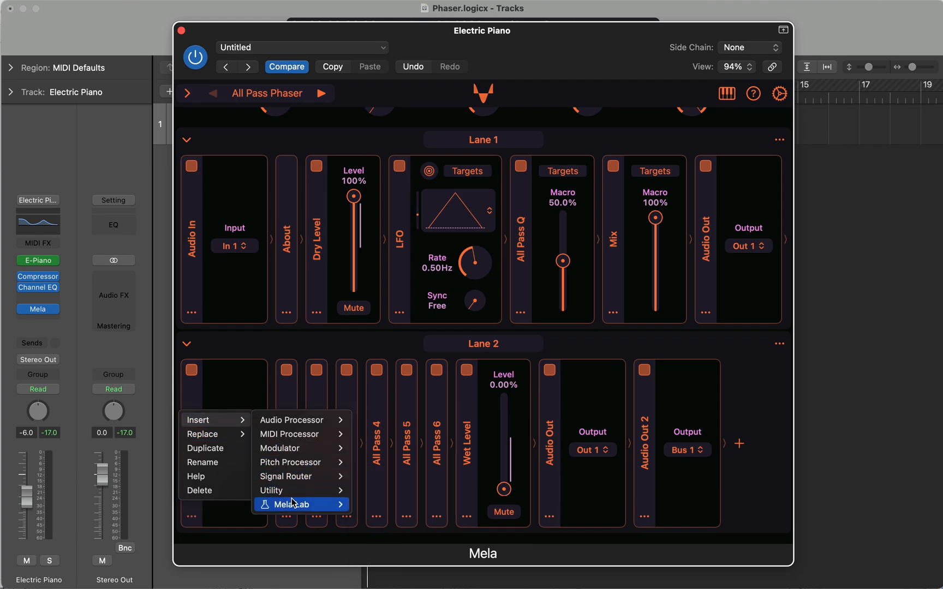
{"action": "mouse_move", "coordinate": [327, 504]}
{"action": "left_click", "coordinate": [393, 519]}
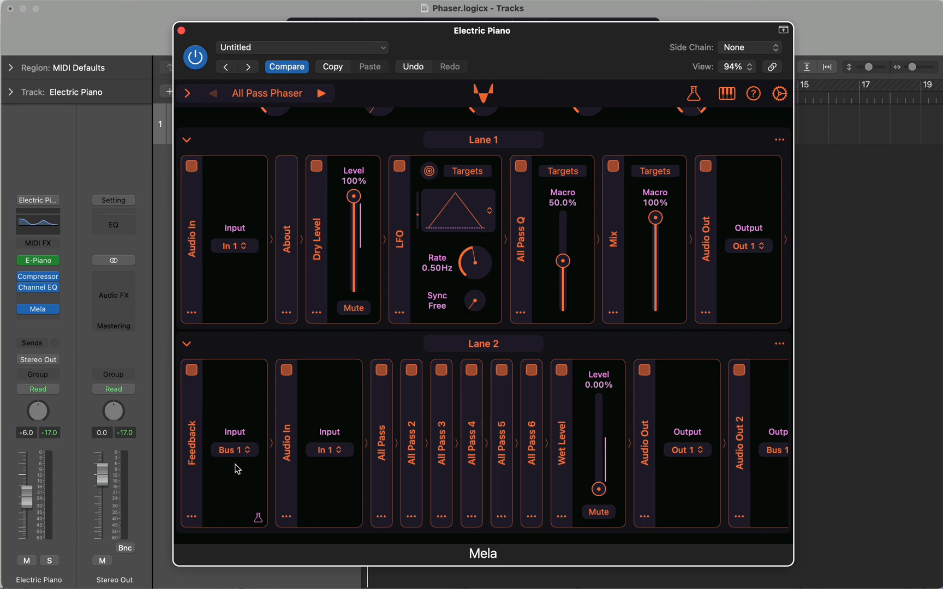
{"action": "left_click", "coordinate": [562, 447]}
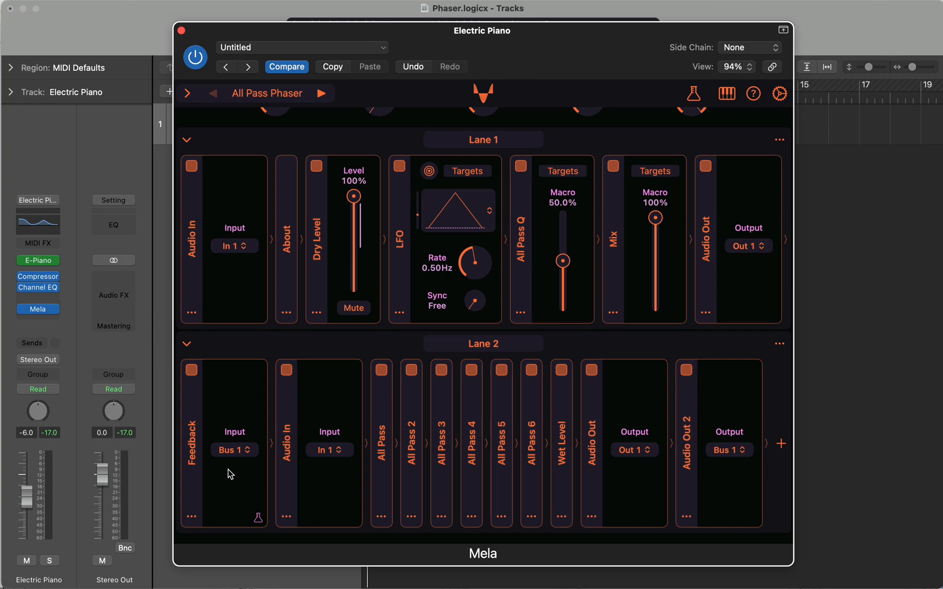
Insert a Level module before Audio Out 2 in Lane 2 and lower its level to 0%
{"action": "left_click", "coordinate": [687, 516]}
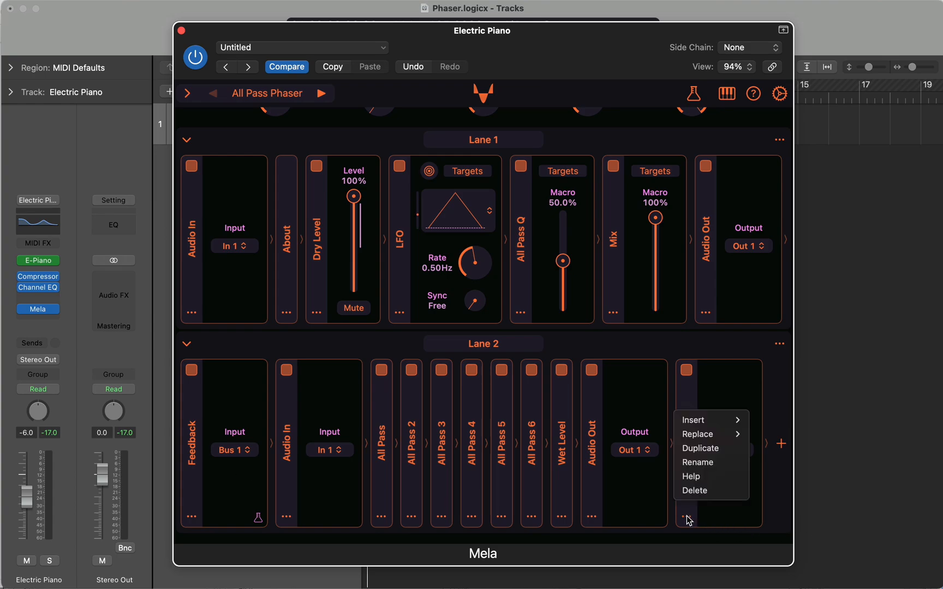
{"action": "mouse_move", "coordinate": [701, 421]}
{"action": "mouse_move", "coordinate": [780, 423]}
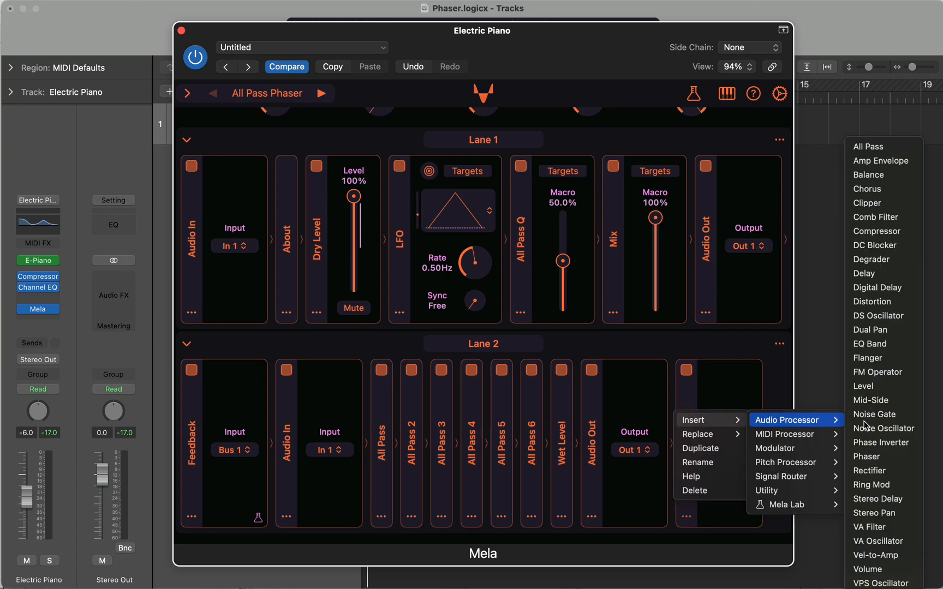
{"action": "left_click", "coordinate": [877, 387]}
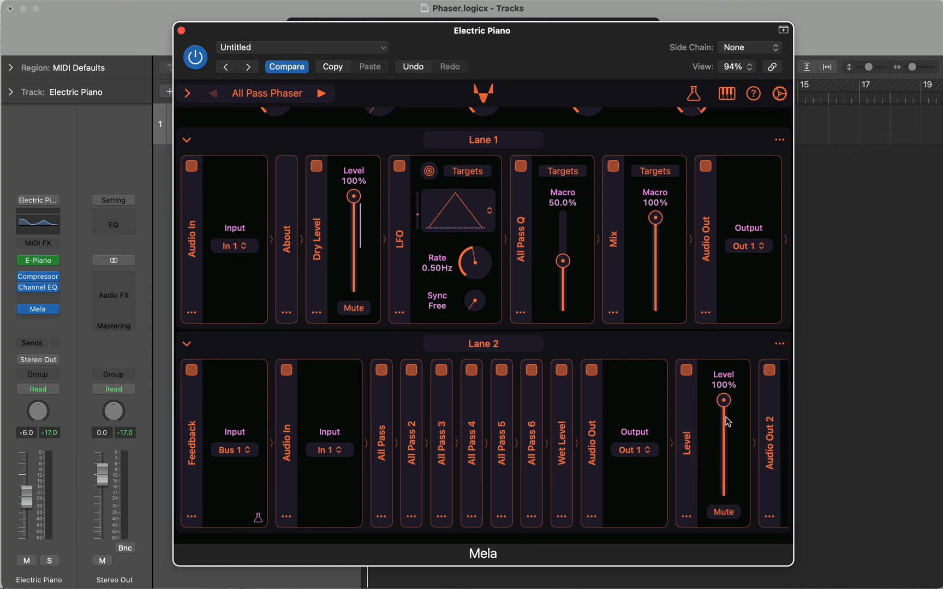
{"action": "scroll", "coordinate": [728, 422], "scroll_direction": "right", "scroll_amount": 3}
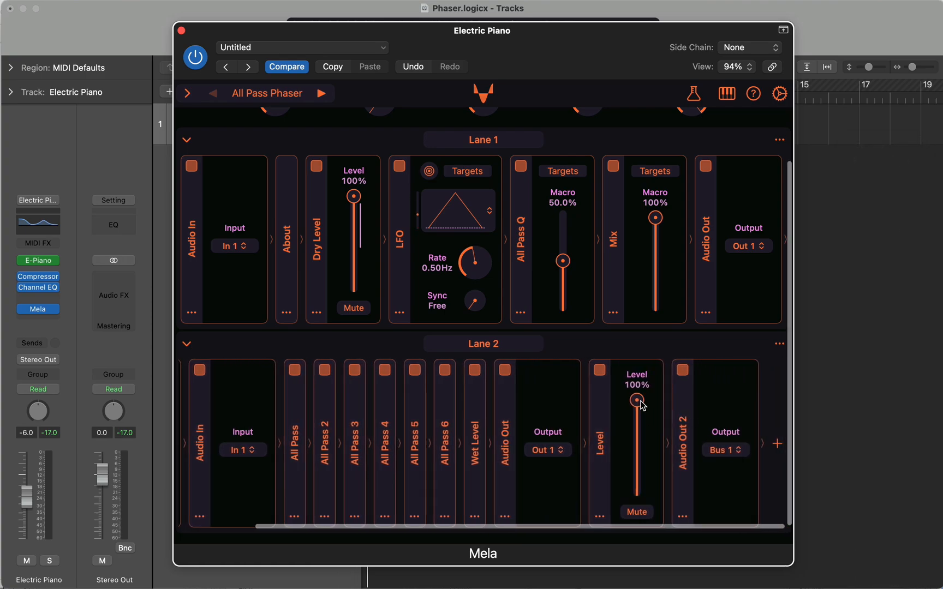
{"action": "left_click_drag", "start_coordinate": [642, 405], "coordinate": [643, 408]}
{"action": "left_click_drag", "start_coordinate": [642, 416], "coordinate": [646, 505]}
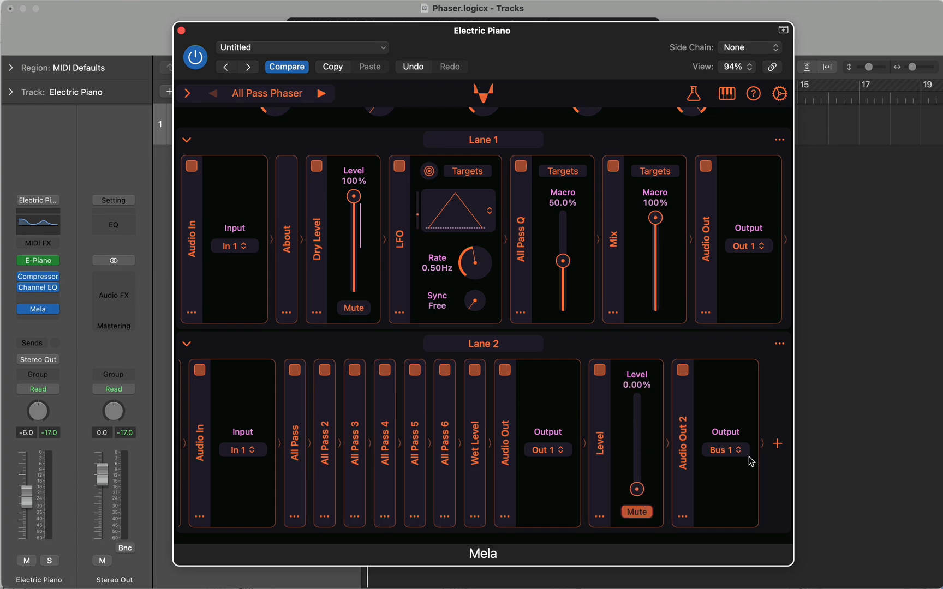
Collapse the Audio In and first Audio Out modules in Lane 2, and insert a Clipper before Audio Out 2
{"action": "left_click", "coordinate": [508, 441]}
{"action": "left_click", "coordinate": [263, 451]}
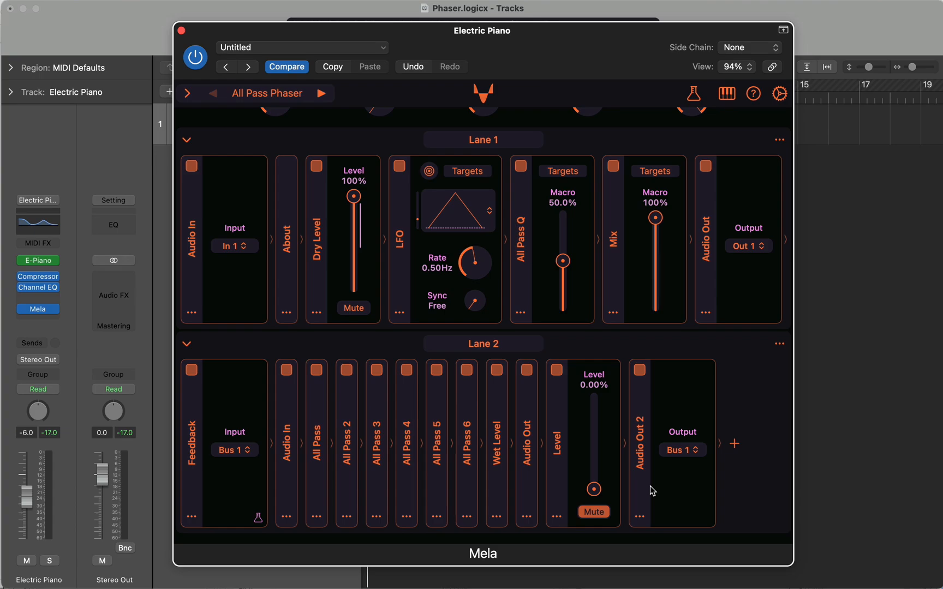
{"action": "left_click", "coordinate": [638, 514]}
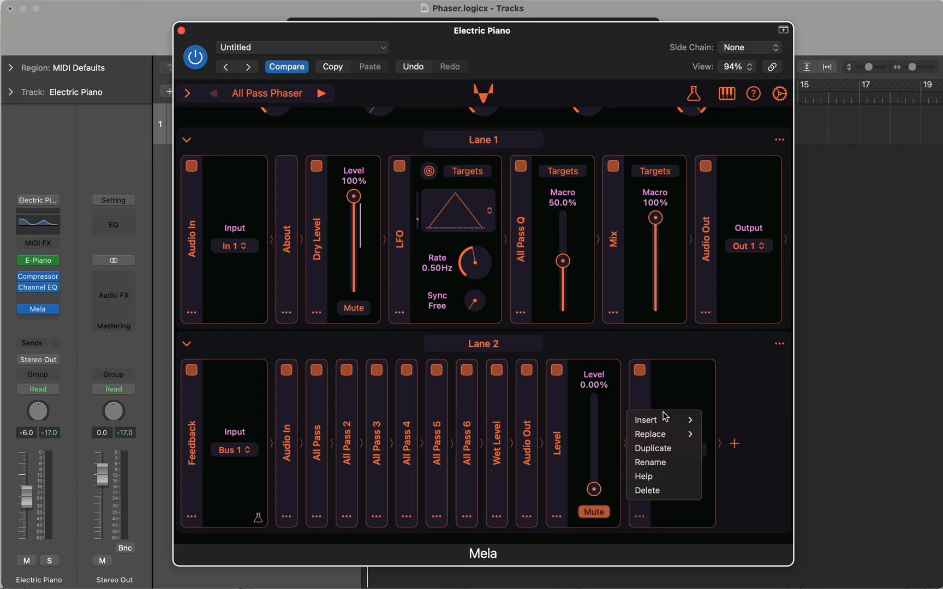
{"action": "mouse_move", "coordinate": [664, 418]}
{"action": "mouse_move", "coordinate": [736, 421]}
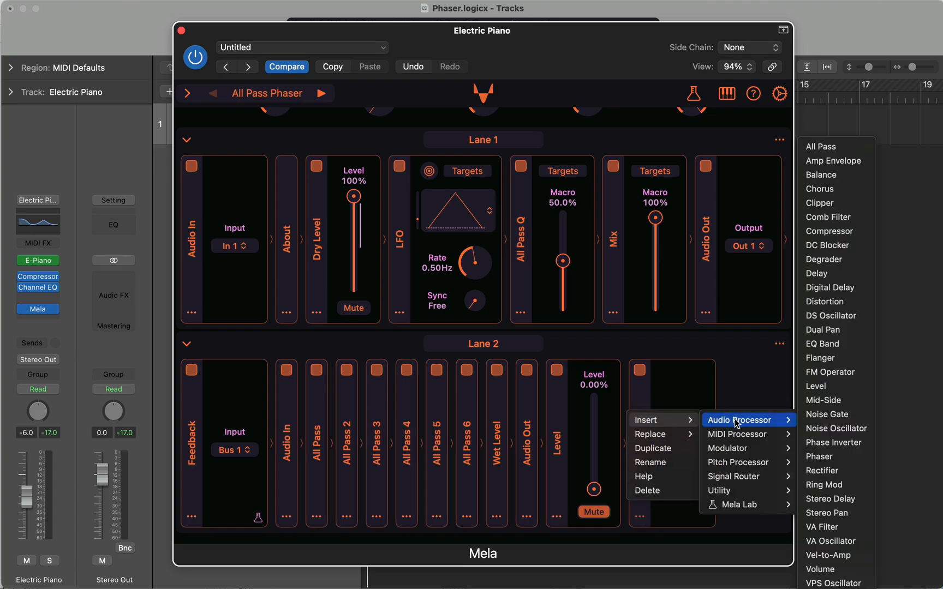
{"action": "left_click", "coordinate": [825, 202]}
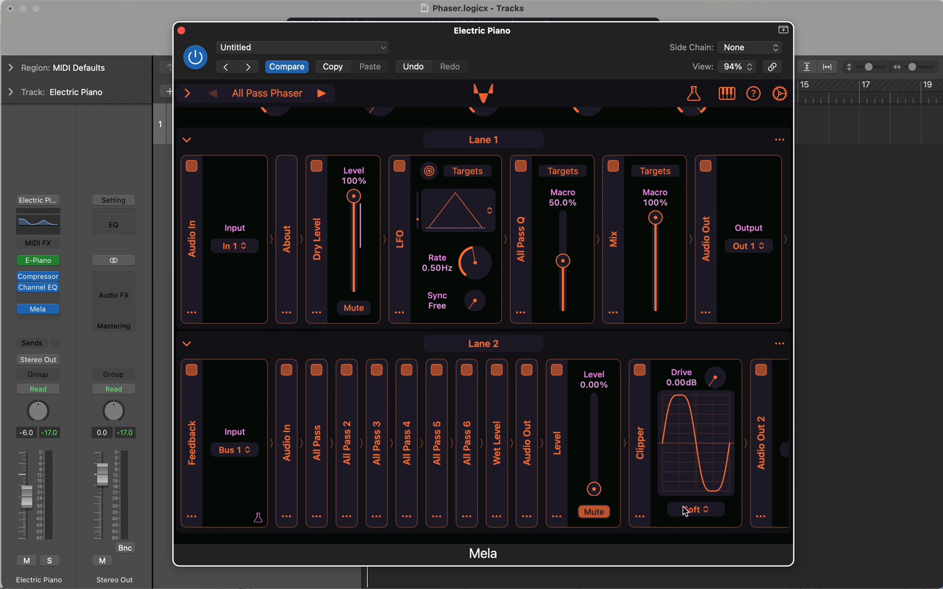
Expand the Wet Level module in Lane 2 and disable the Clipper module
{"action": "left_click", "coordinate": [499, 471]}
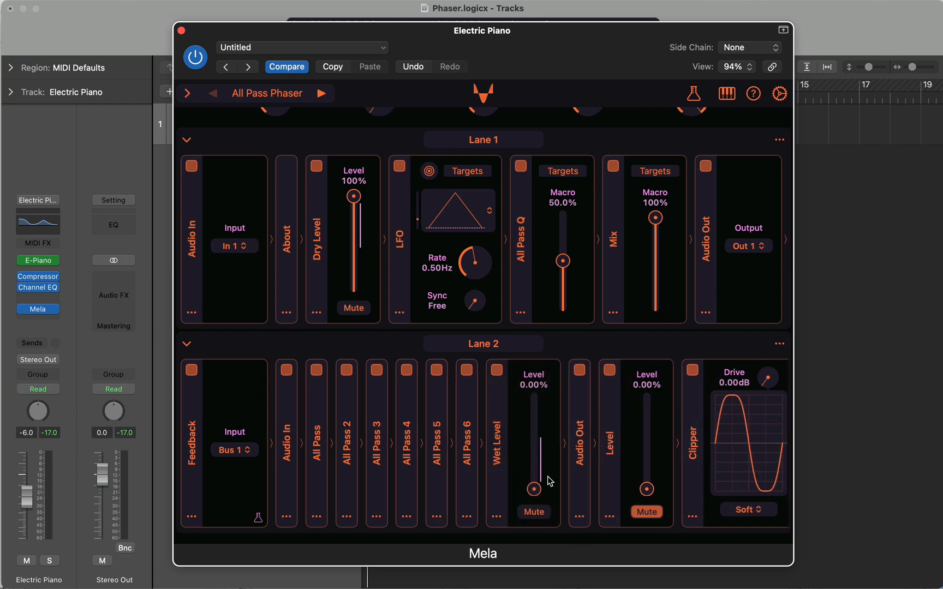
{"action": "scroll", "coordinate": [547, 477], "scroll_direction": "right", "scroll_amount": 1}
{"action": "scroll", "coordinate": [550, 481], "scroll_direction": "right", "scroll_amount": 1}
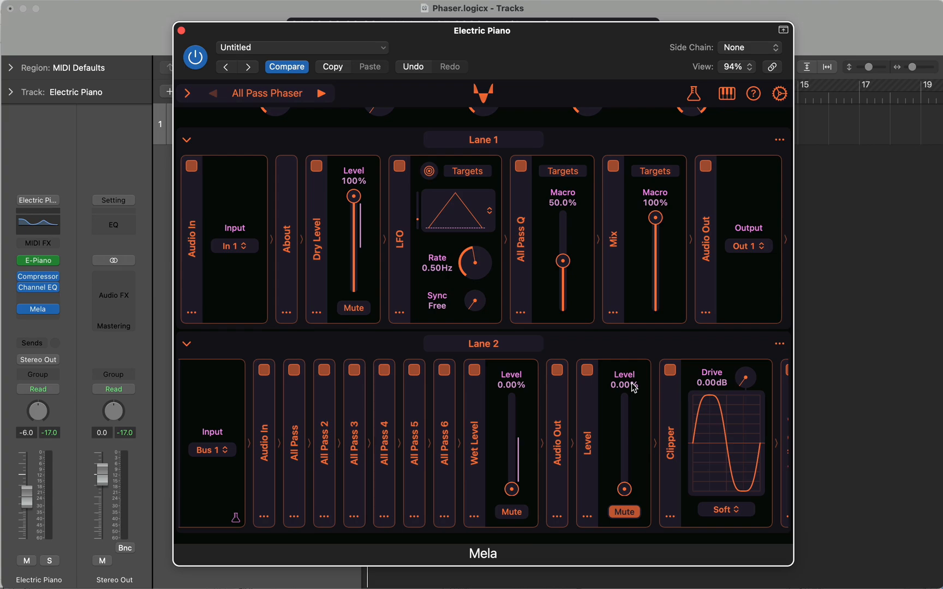
{"action": "left_click", "coordinate": [667, 372]}
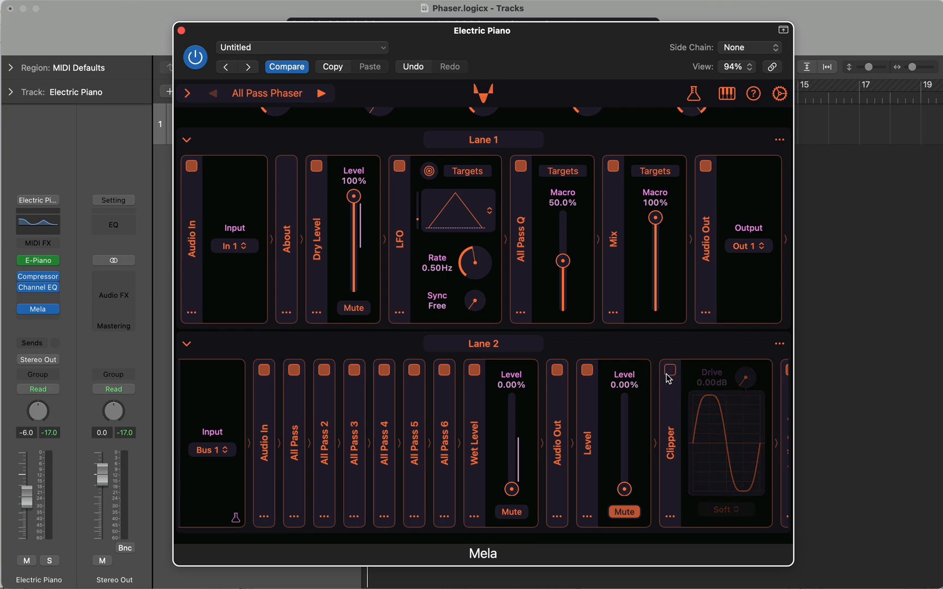
Re-enable the Clipper in Lane 2 and collapse the Wet Level module
{"action": "left_click", "coordinate": [668, 379]}
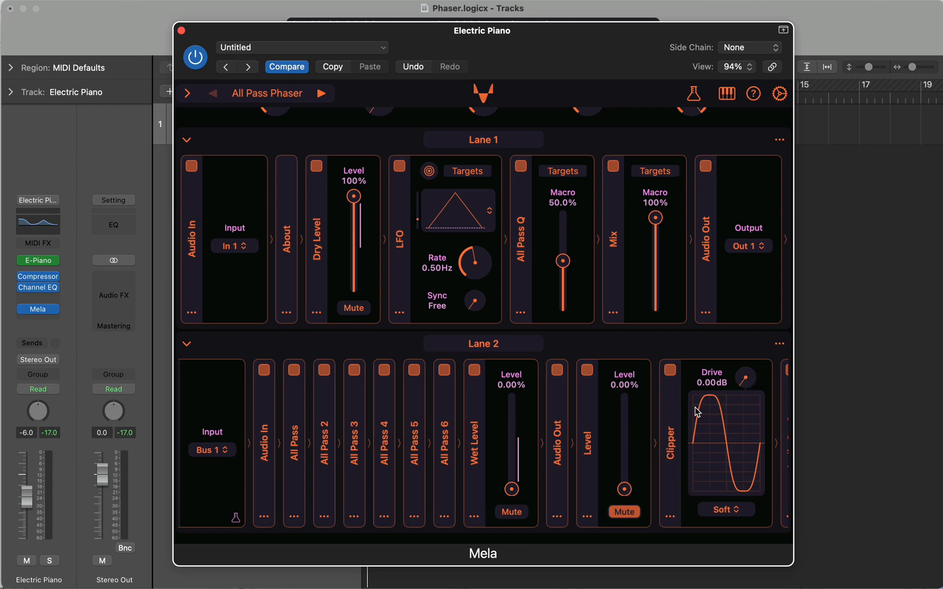
{"action": "left_click", "coordinate": [475, 435]}
{"action": "scroll", "coordinate": [491, 434], "scroll_direction": "right", "scroll_amount": 3}
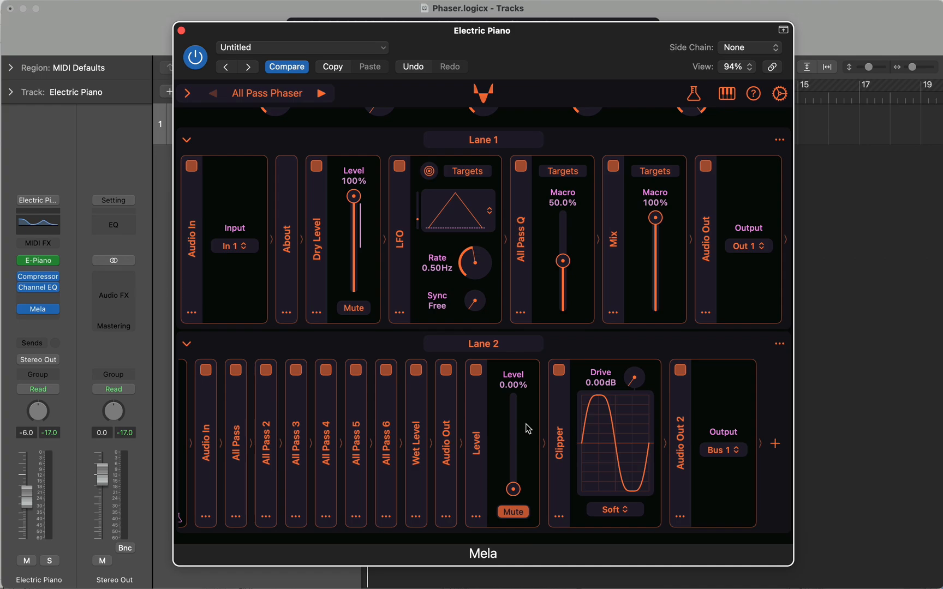
{"action": "scroll", "coordinate": [527, 428], "scroll_direction": "left", "scroll_amount": 3}
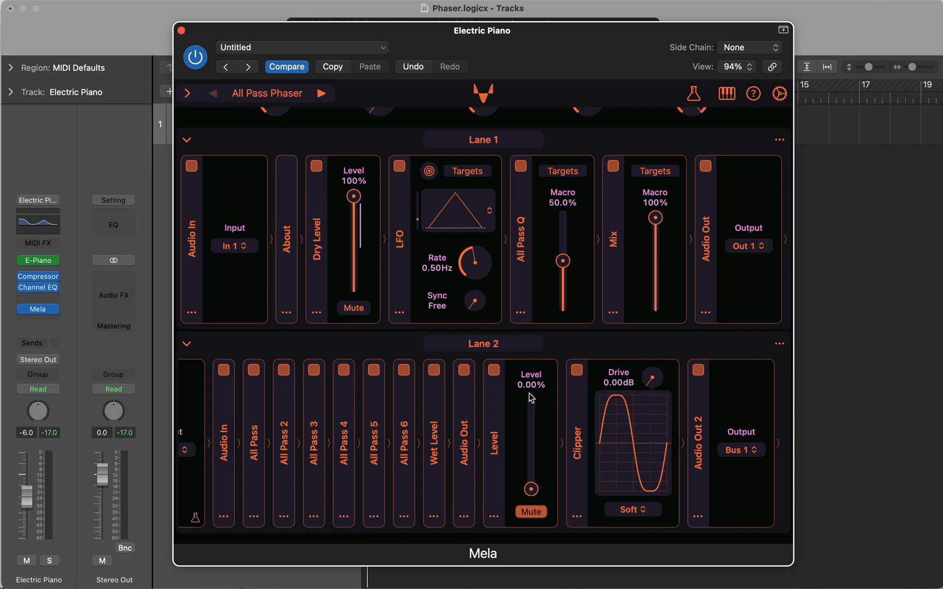
Raise the feedback Level in Lane 2 to 100% during playback and set the Clipper's Drive to 1.84 dB
{"action": "left_click", "coordinate": [872, 389]}
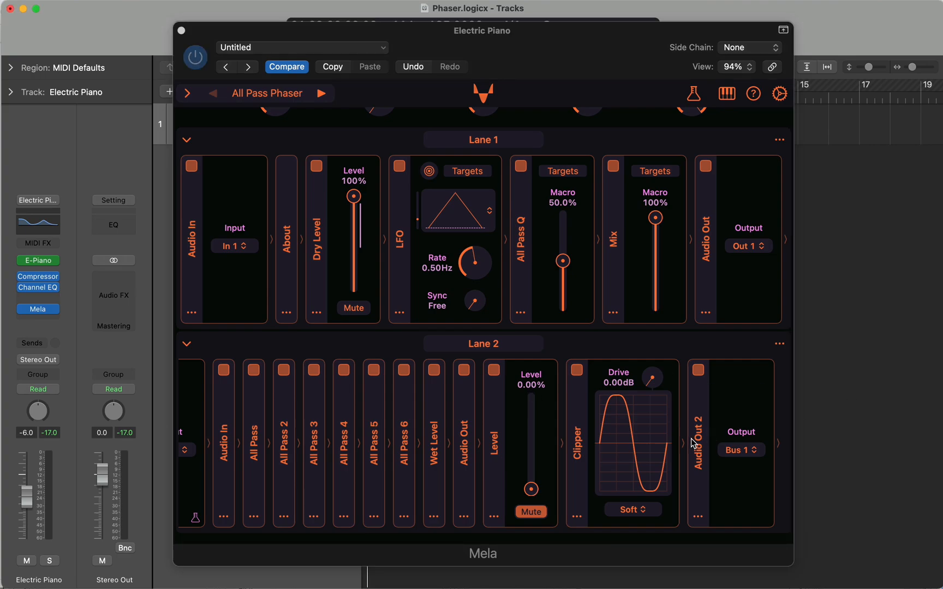
{"action": "left_click_drag", "start_coordinate": [531, 489], "coordinate": [537, 404]}
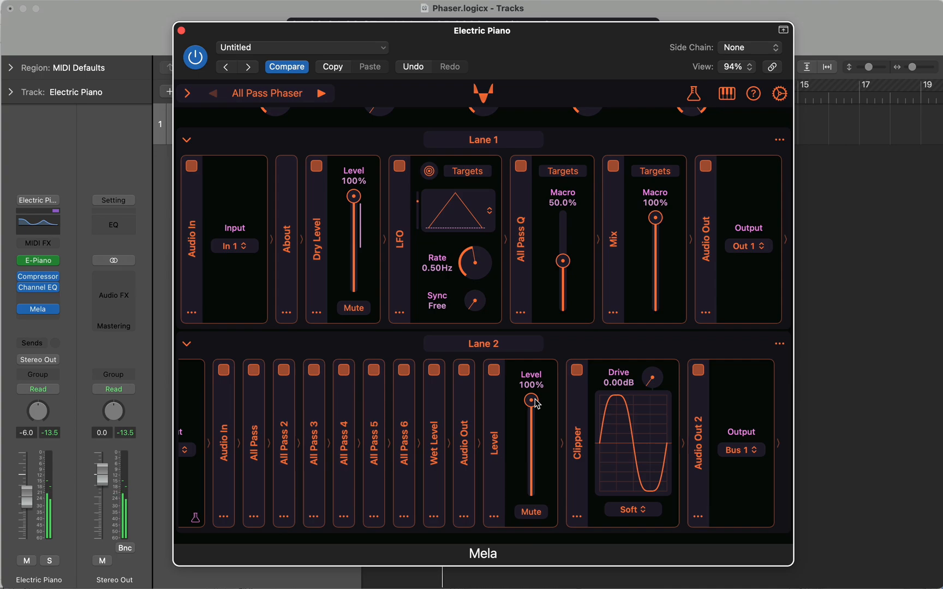
{"action": "left_click_drag", "start_coordinate": [535, 400], "coordinate": [535, 392]}
{"action": "left_click_drag", "start_coordinate": [661, 378], "coordinate": [663, 374]}
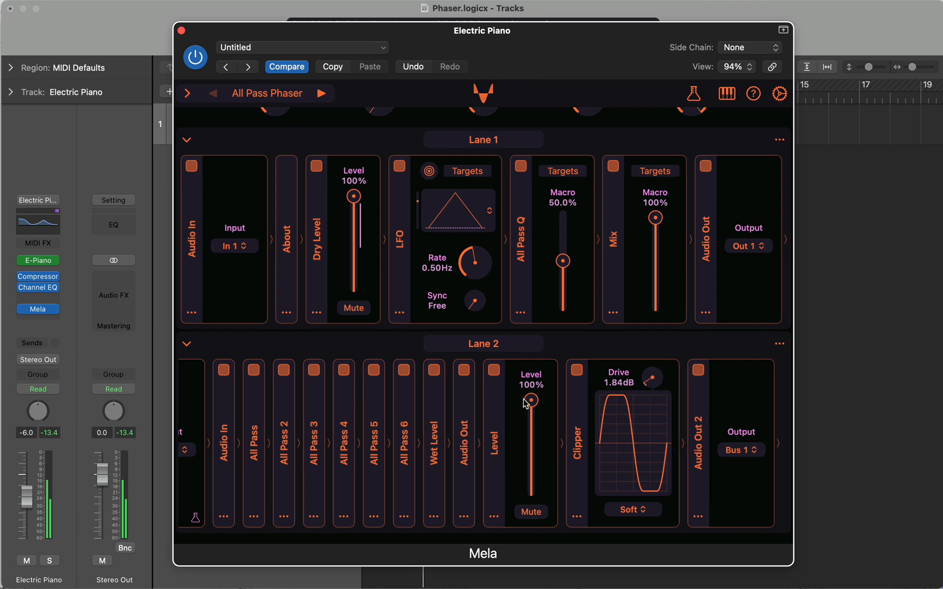
Lower the feedback Level to 0% and insert a Phase Inverter audio processor directly before it in Lane 2
{"action": "left_click_drag", "start_coordinate": [531, 400], "coordinate": [533, 494]}
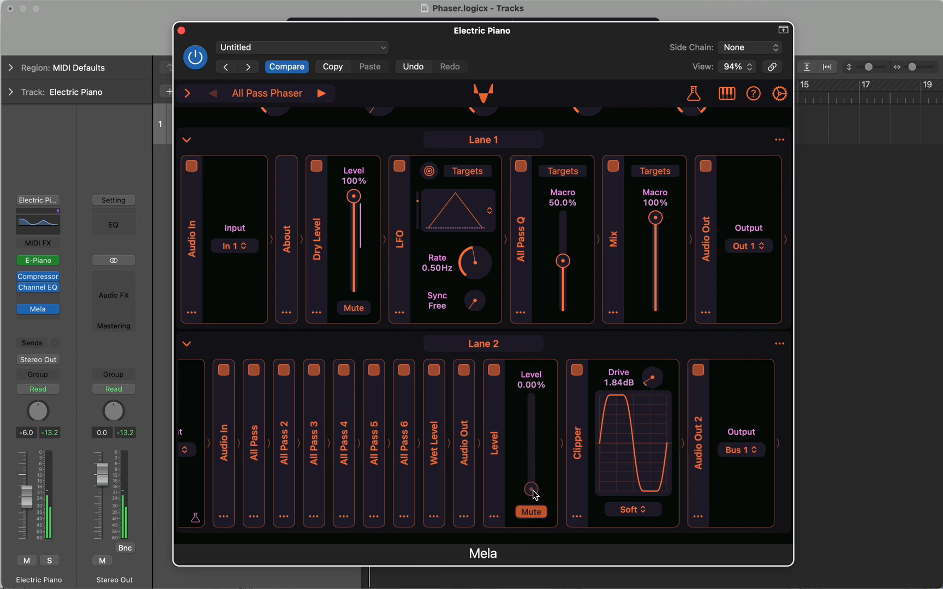
{"action": "left_click", "coordinate": [842, 445]}
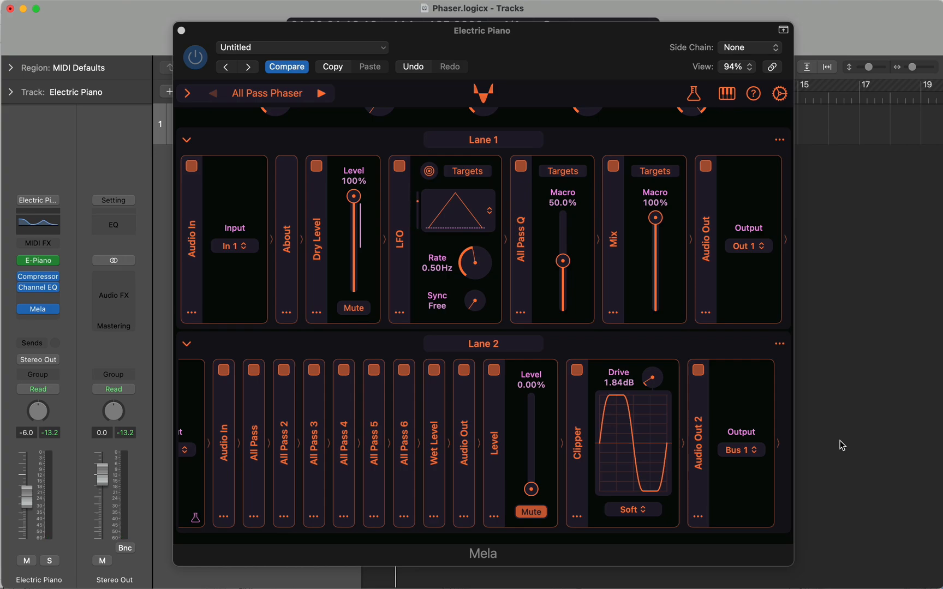
{"action": "left_click", "coordinate": [494, 518]}
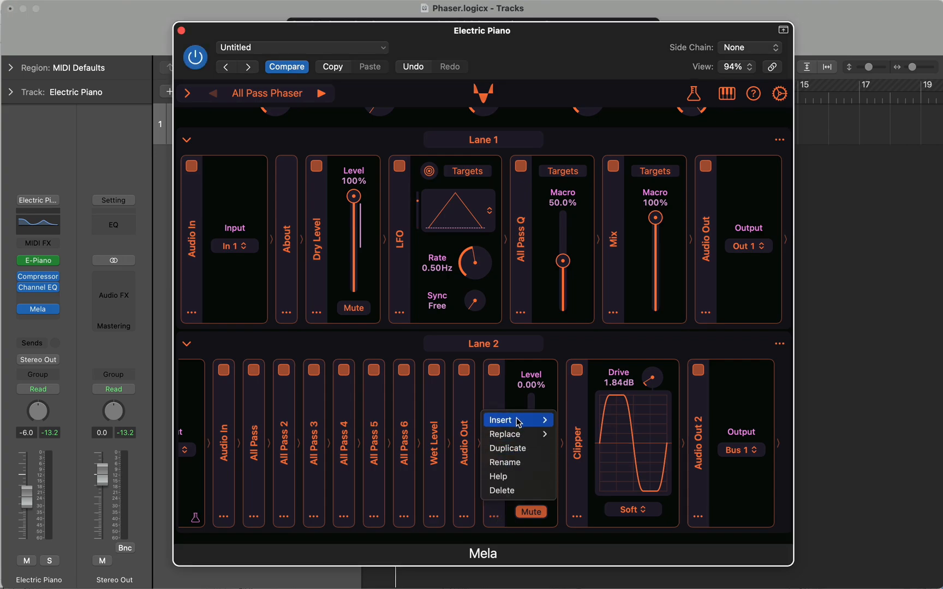
{"action": "mouse_move", "coordinate": [518, 423]}
{"action": "mouse_move", "coordinate": [599, 421]}
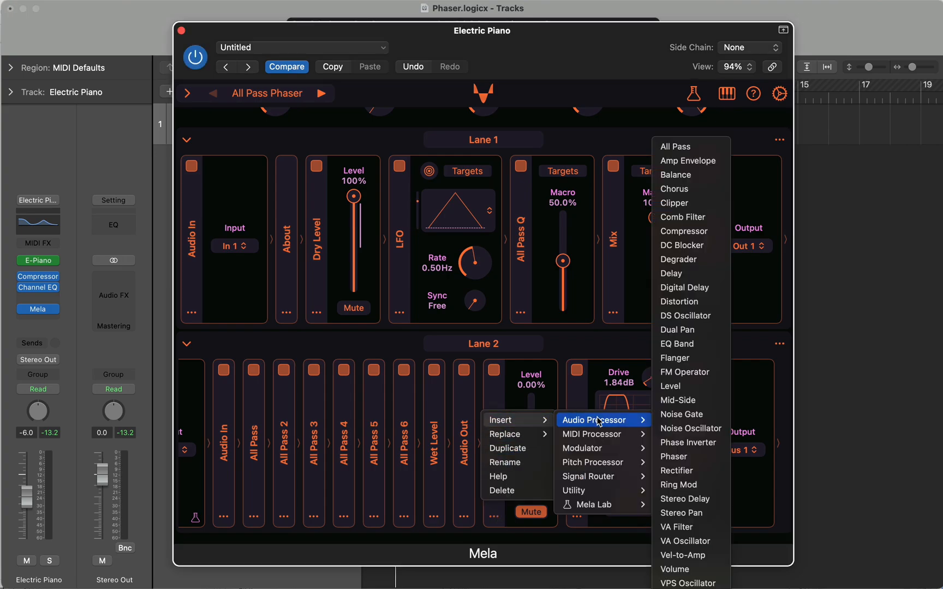
{"action": "left_click", "coordinate": [686, 446]}
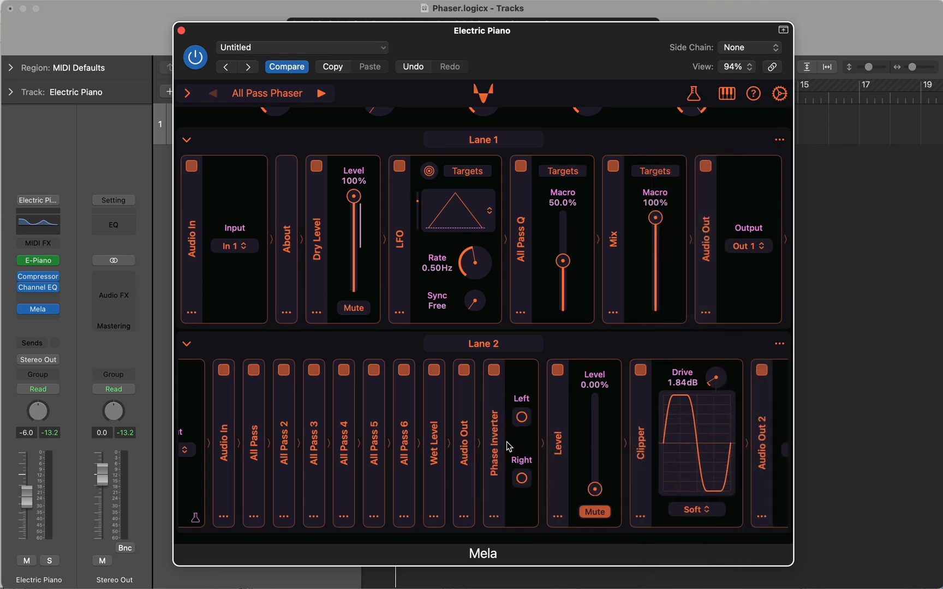
Invert both the left and right channels in the Phase Inverter and raise the feedback Level to 98.7%
{"action": "left_click", "coordinate": [521, 417]}
{"action": "left_click", "coordinate": [521, 478]}
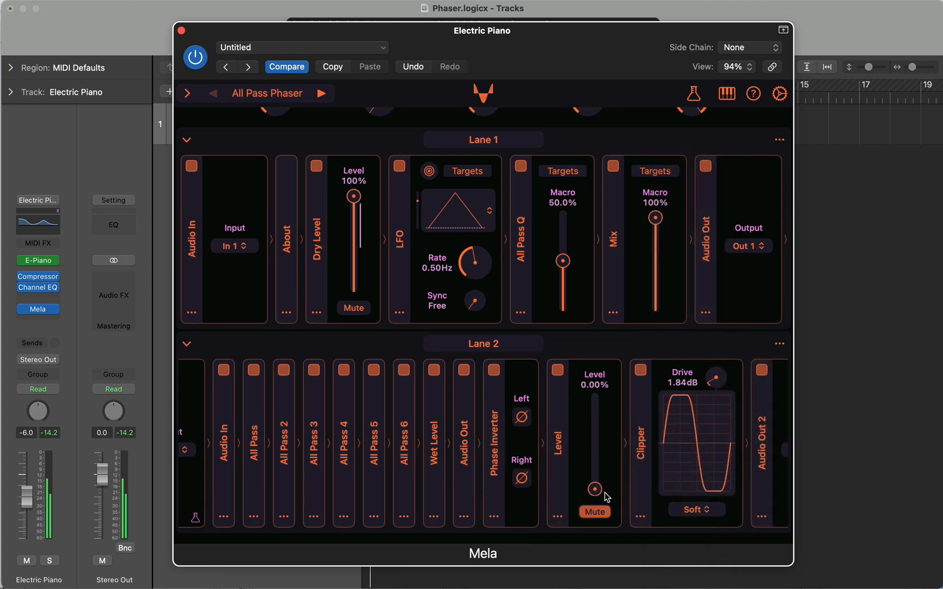
{"action": "left_click_drag", "start_coordinate": [596, 490], "coordinate": [600, 410]}
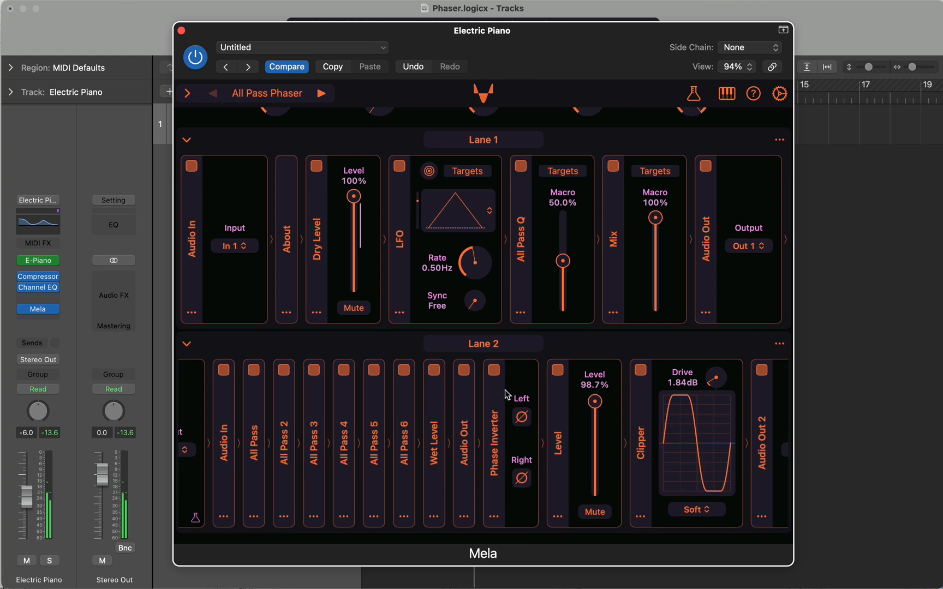
Bypass the Phase Inverter and re-enable it to compare the feedback sound during playback
{"action": "left_click", "coordinate": [495, 376]}
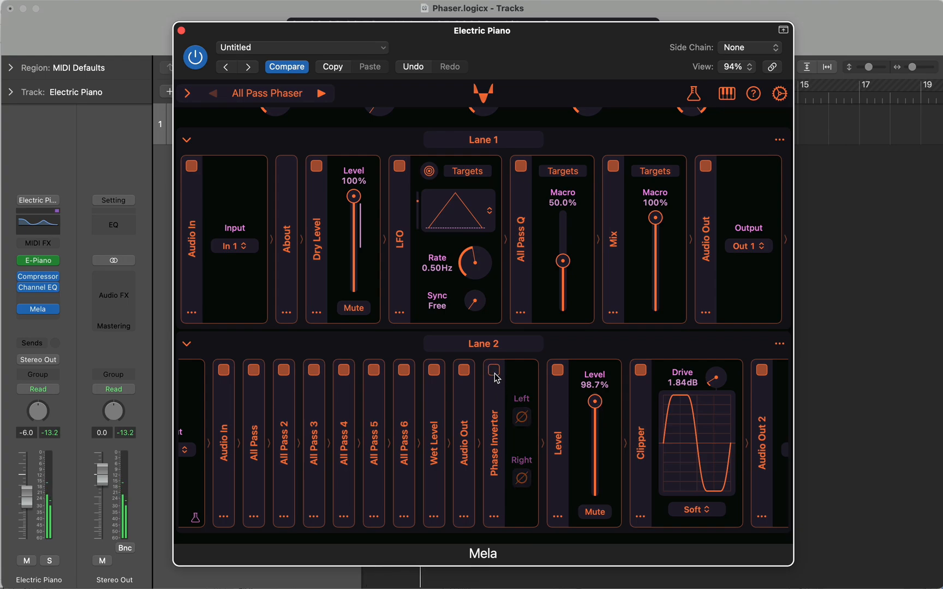
{"action": "left_click", "coordinate": [494, 374]}
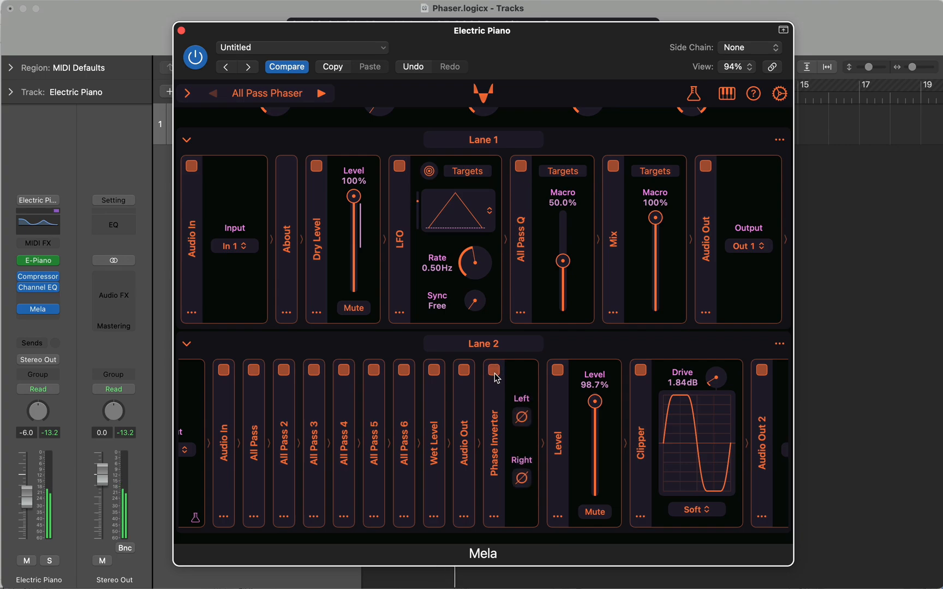
{"action": "left_click", "coordinate": [842, 418]}
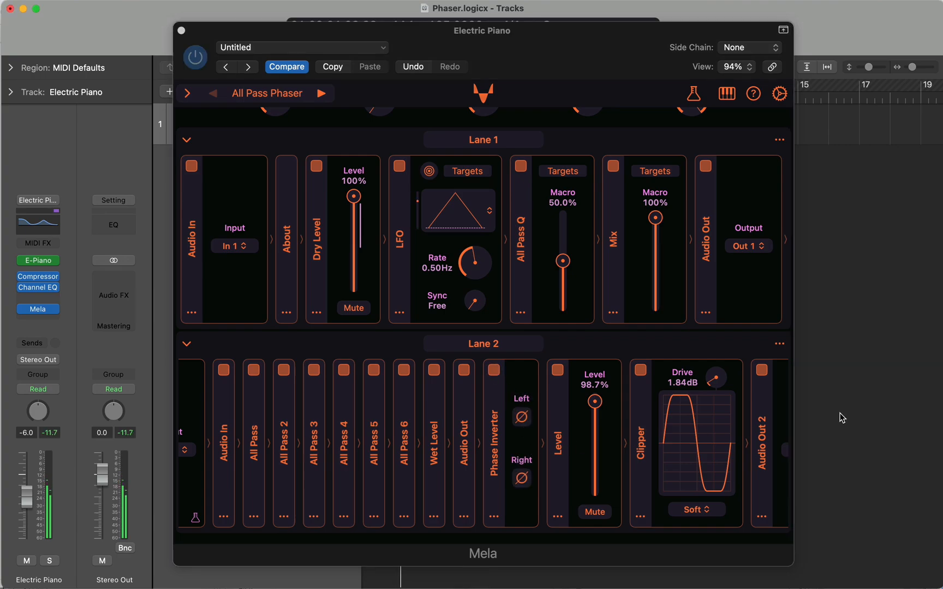
Turn off right-channel inversion in the Phase Inverter and lower the feedback Level to 82.4% while auditioning
{"action": "left_click", "coordinate": [522, 482]}
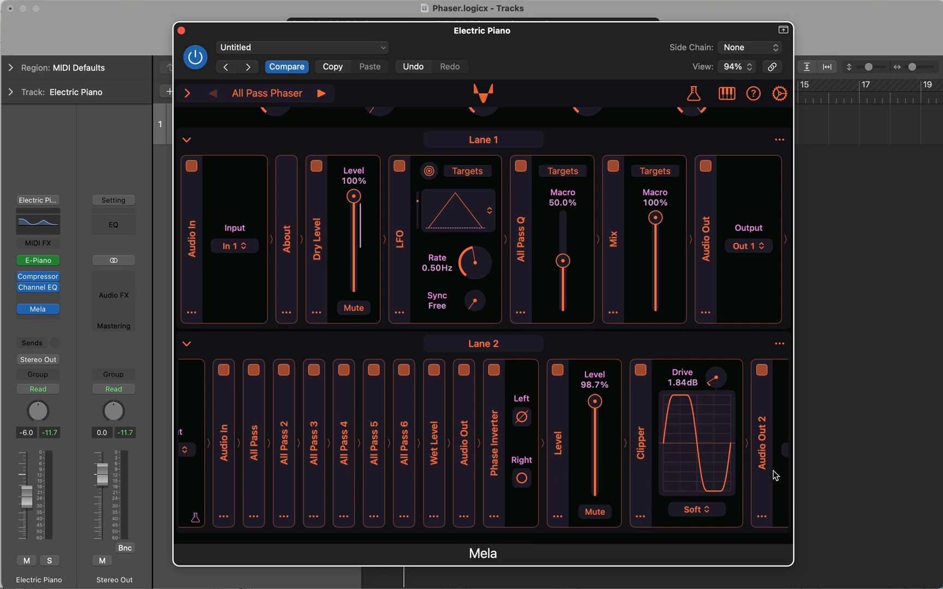
{"action": "left_click", "coordinate": [850, 462]}
{"action": "key", "text": "space"}
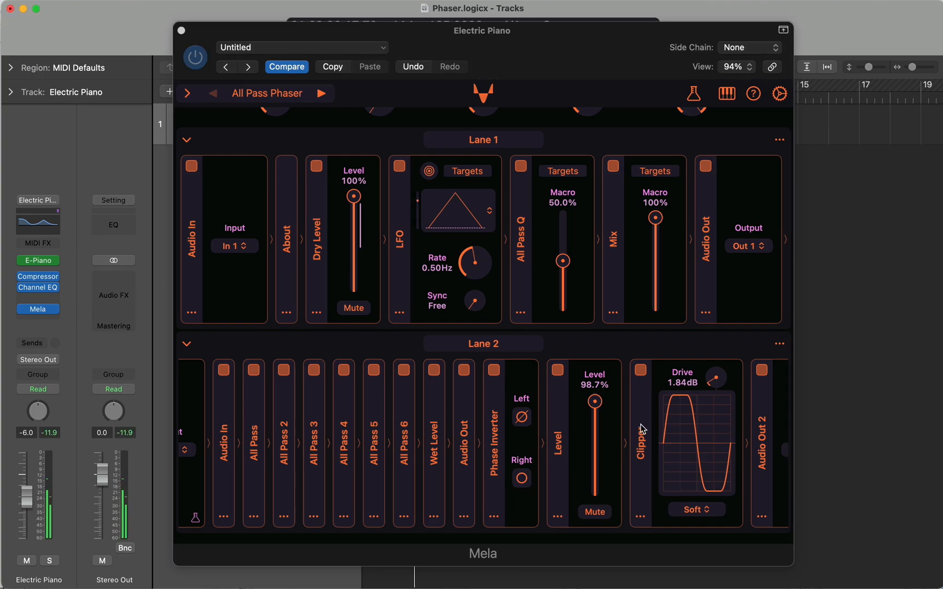
{"action": "left_click_drag", "start_coordinate": [594, 402], "coordinate": [598, 420]}
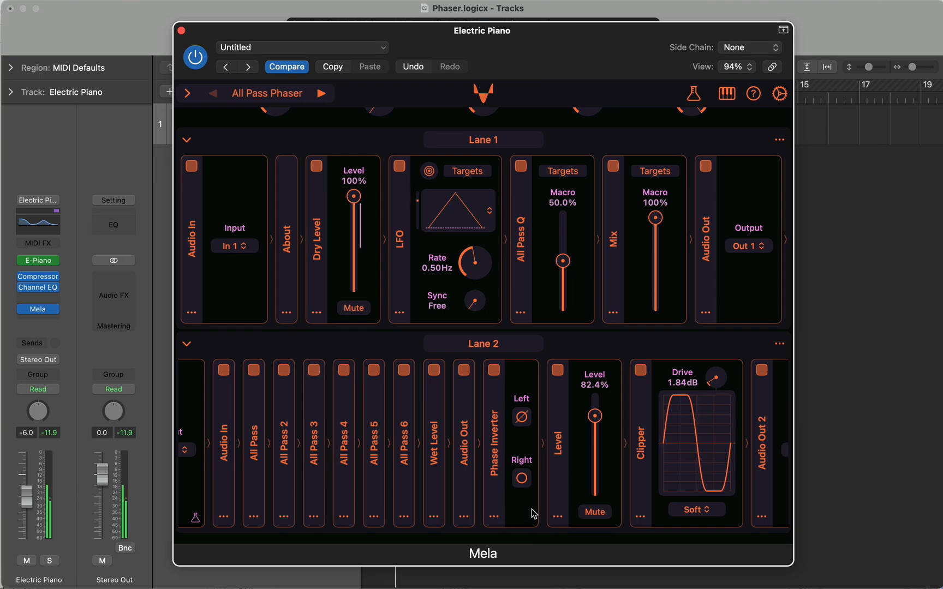
{"action": "left_click", "coordinate": [874, 504]}
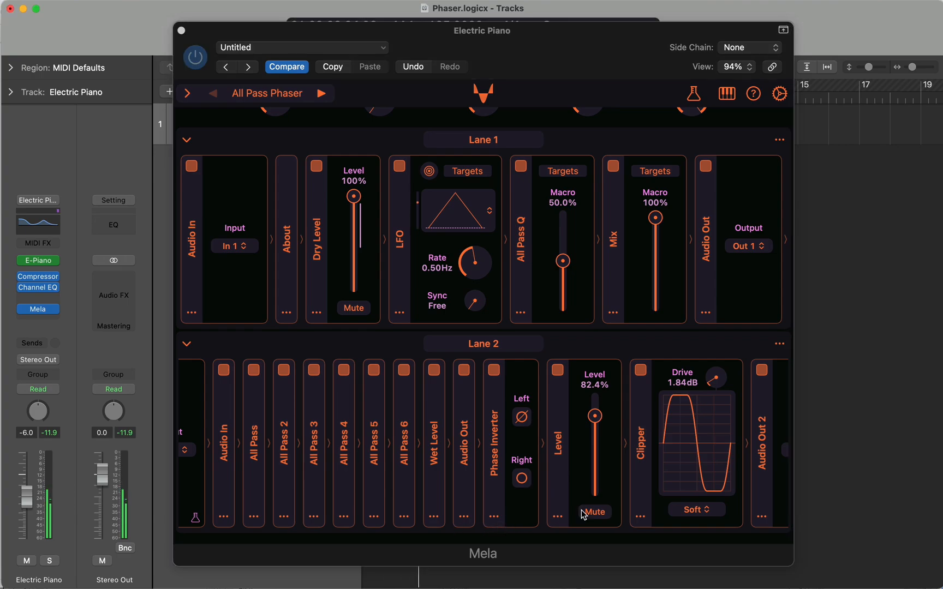
Duplicate the Phase Inverter, move the copy between All Pass 3 and All Pass 4 in Lane 2, and audition it
{"action": "left_click", "coordinate": [494, 517]}
{"action": "left_click", "coordinate": [519, 453]}
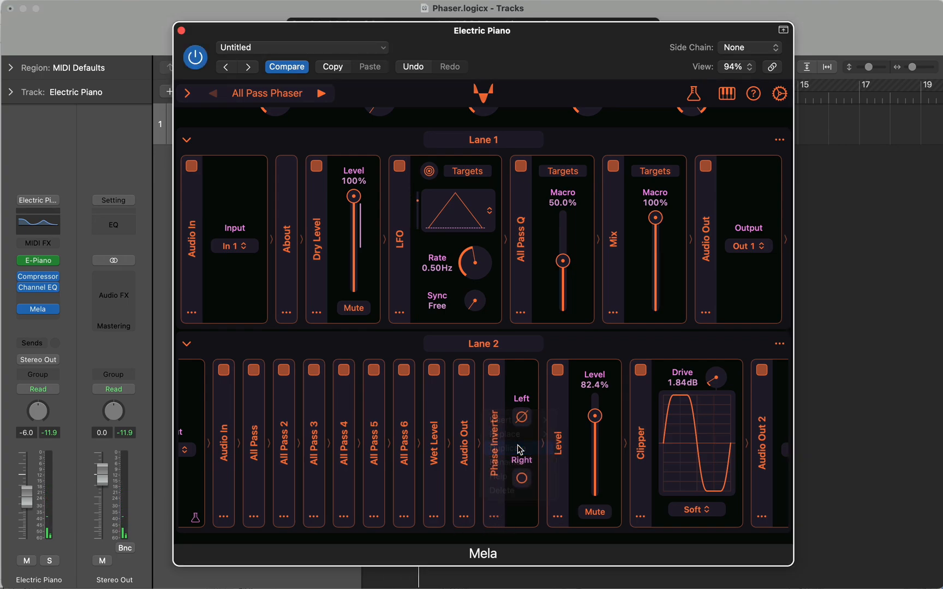
{"action": "left_click_drag", "start_coordinate": [559, 459], "coordinate": [305, 464]}
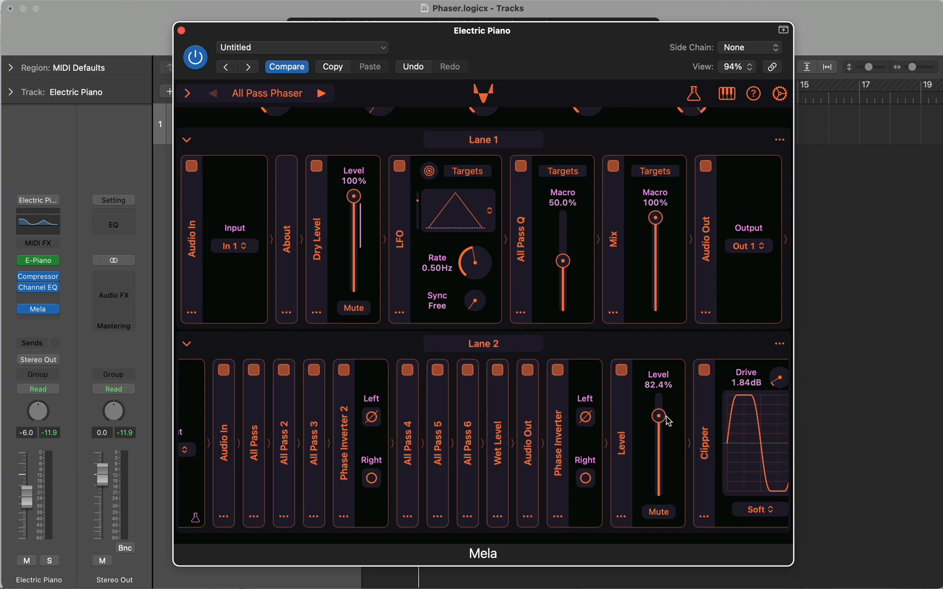
{"action": "key", "text": "space"}
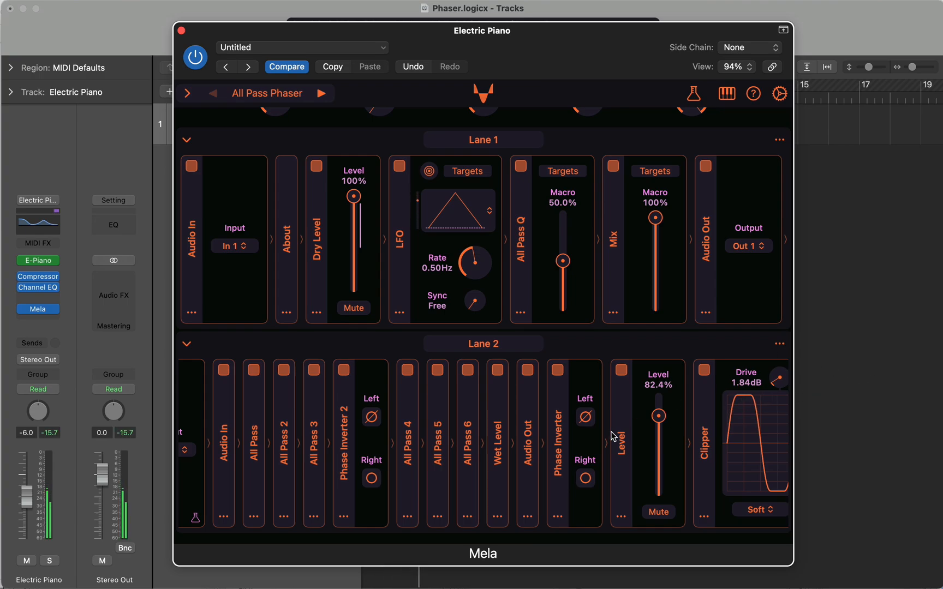
Reset the Clipper's Drive to 0.00 dB and lower the feedback Level to 79.9%
{"action": "scroll", "coordinate": [613, 436], "scroll_direction": "right", "scroll_amount": 1}
{"action": "scroll", "coordinate": [613, 437], "scroll_direction": "right", "scroll_amount": 5}
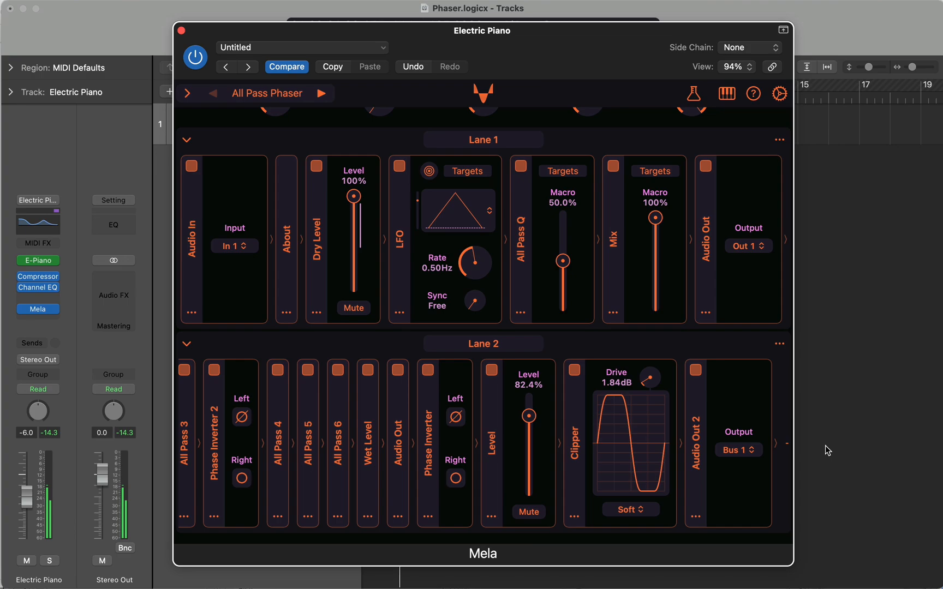
{"action": "double_click", "coordinate": [649, 378]}
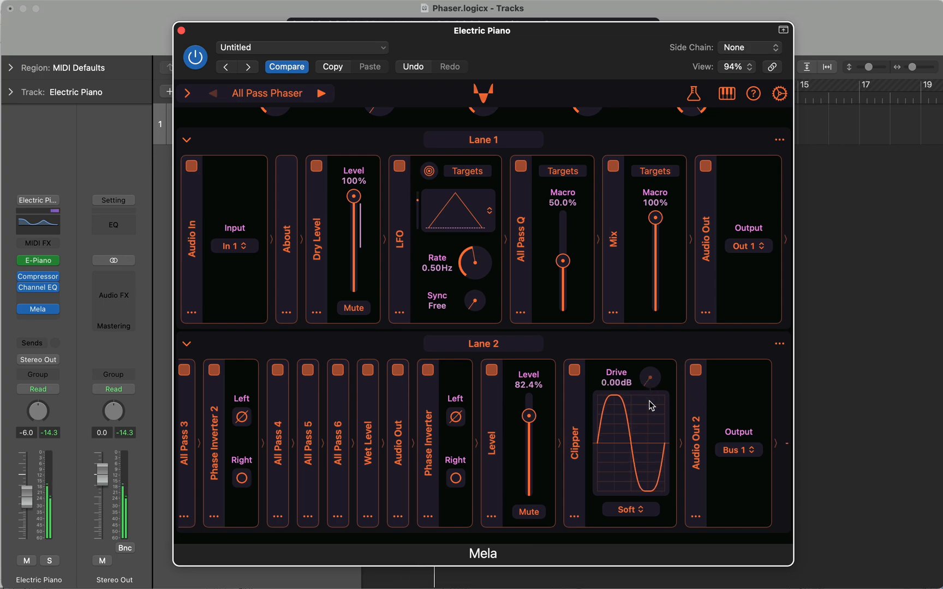
{"action": "mouse_move", "coordinate": [528, 416]}
{"action": "left_mouse_down"}
{"action": "mouse_move", "coordinate": [529, 400]}
{"action": "mouse_move", "coordinate": [528, 420]}
{"action": "left_mouse_up"}
{"action": "left_click", "coordinate": [823, 398]}
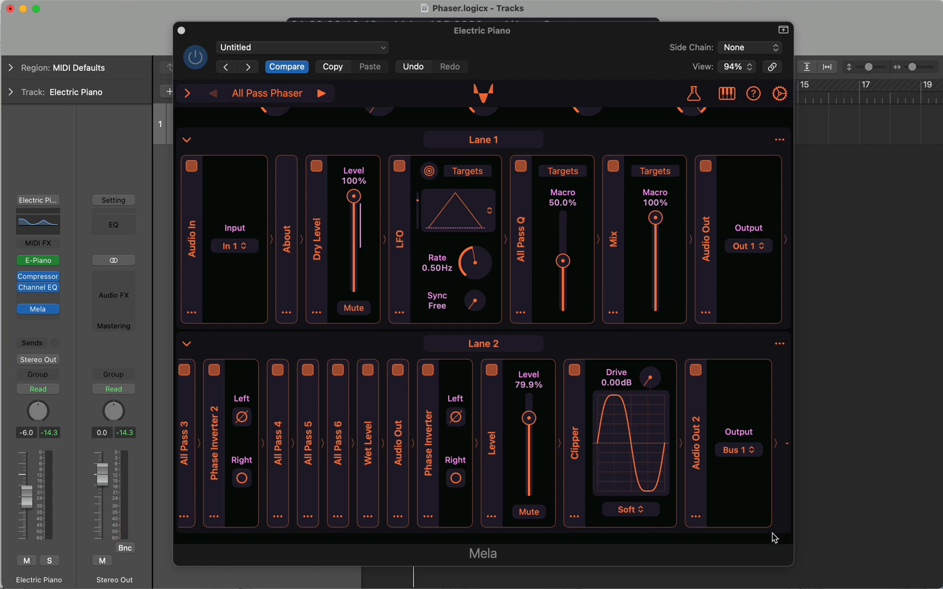
Insert a Ring Mod audio processor between the feedback Level and the Clipper in Lane 2
{"action": "left_click", "coordinate": [575, 517]}
{"action": "mouse_move", "coordinate": [597, 420]}
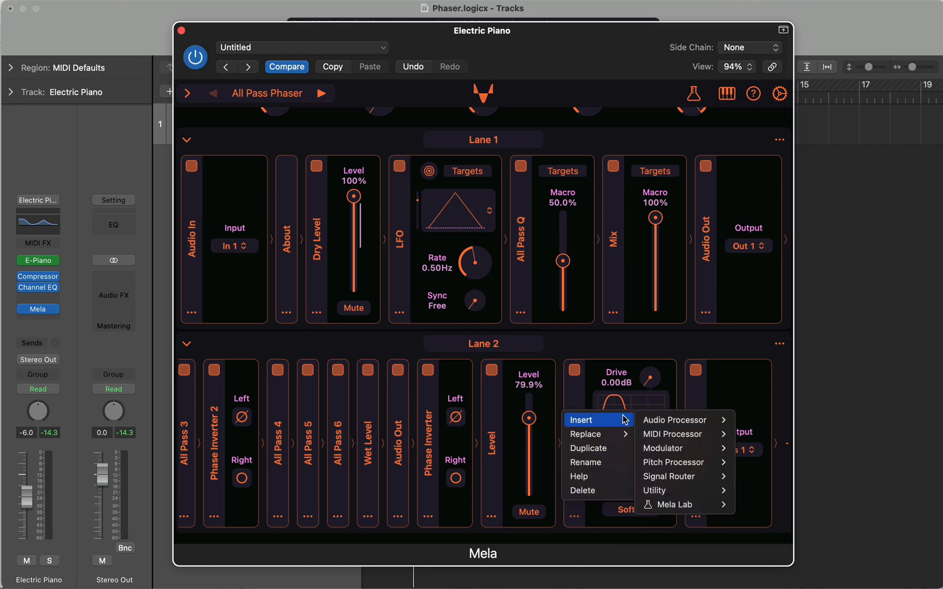
{"action": "mouse_move", "coordinate": [665, 425]}
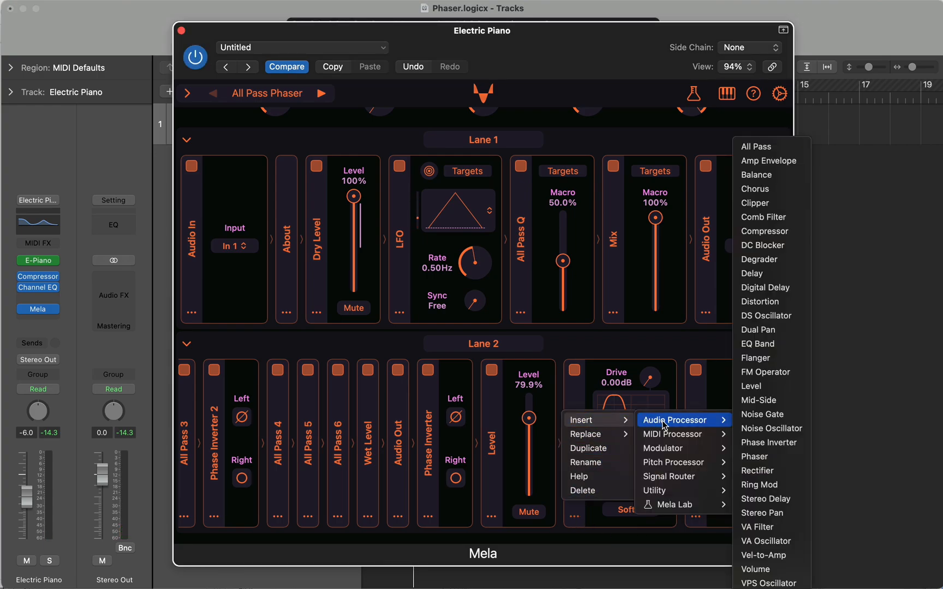
{"action": "left_click", "coordinate": [761, 485]}
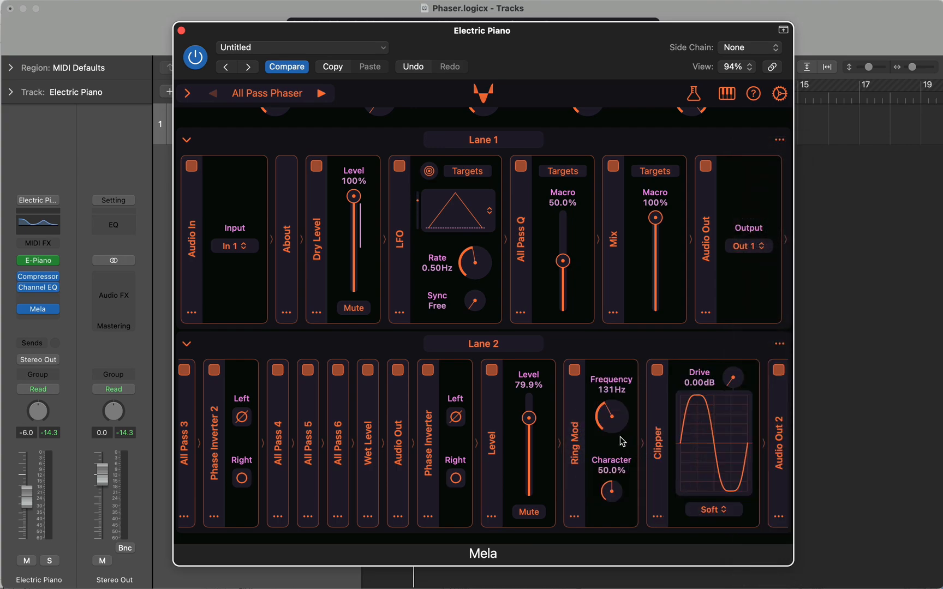
Set the Ring Mod's Frequency to 60.6 Hz and Character to 9.58%, and raise the feedback Level to 94.4%
{"action": "left_click_drag", "start_coordinate": [613, 491], "coordinate": [610, 497]}
{"action": "left_click_drag", "start_coordinate": [612, 428], "coordinate": [613, 444]}
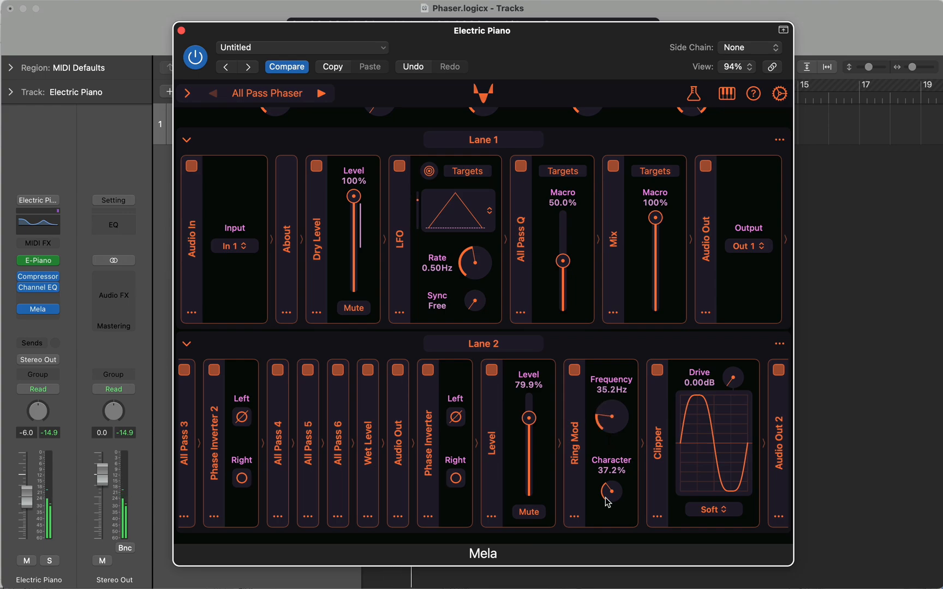
{"action": "left_click_drag", "start_coordinate": [605, 498], "coordinate": [612, 523]}
{"action": "left_click_drag", "start_coordinate": [615, 421], "coordinate": [616, 408]}
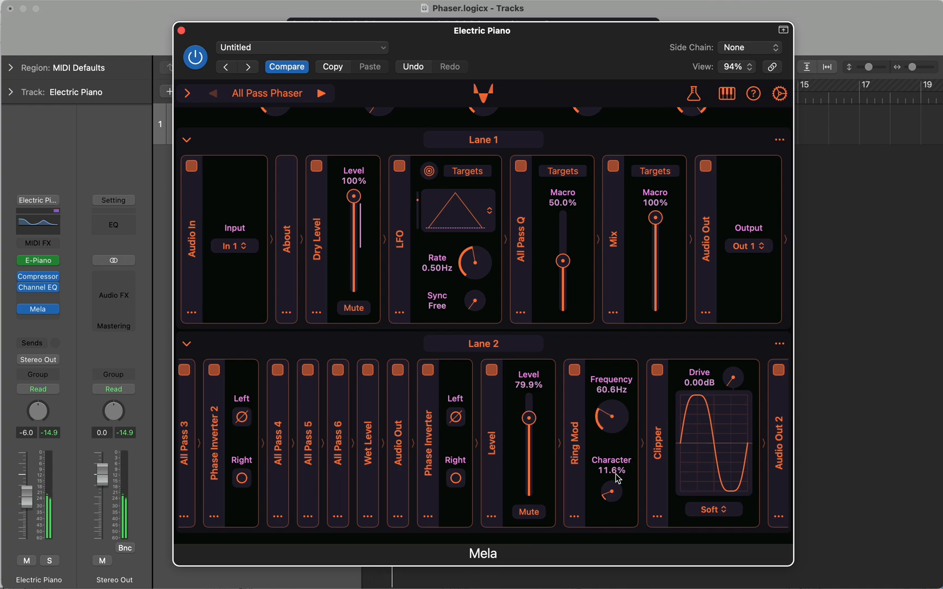
{"action": "left_click_drag", "start_coordinate": [617, 487], "coordinate": [610, 482]}
{"action": "left_click_drag", "start_coordinate": [528, 419], "coordinate": [538, 413]}
Insert a VA Filter audio processor between the Ring Mod and the Clipper in Lane 2
{"action": "scroll", "coordinate": [538, 413], "scroll_direction": "down", "scroll_amount": 1}
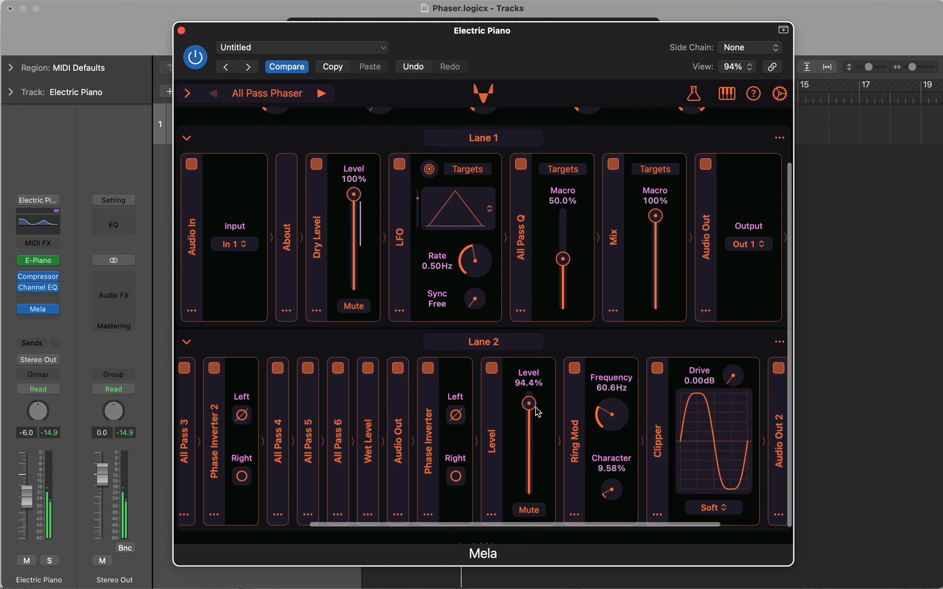
{"action": "scroll", "coordinate": [537, 413], "scroll_direction": "down", "scroll_amount": 1}
{"action": "scroll", "coordinate": [568, 447], "scroll_direction": "right", "scroll_amount": 3}
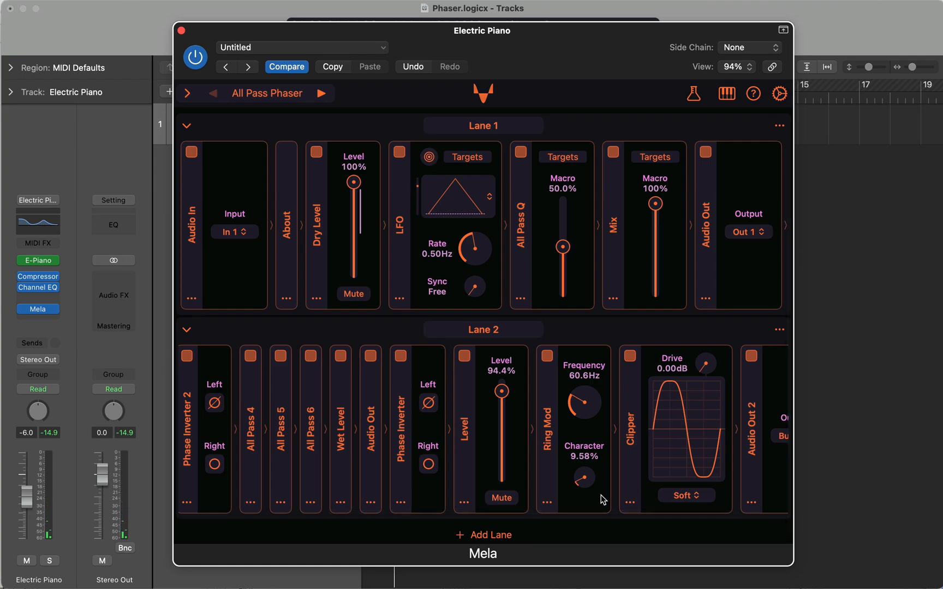
{"action": "scroll", "coordinate": [597, 501], "scroll_direction": "right", "scroll_amount": 3}
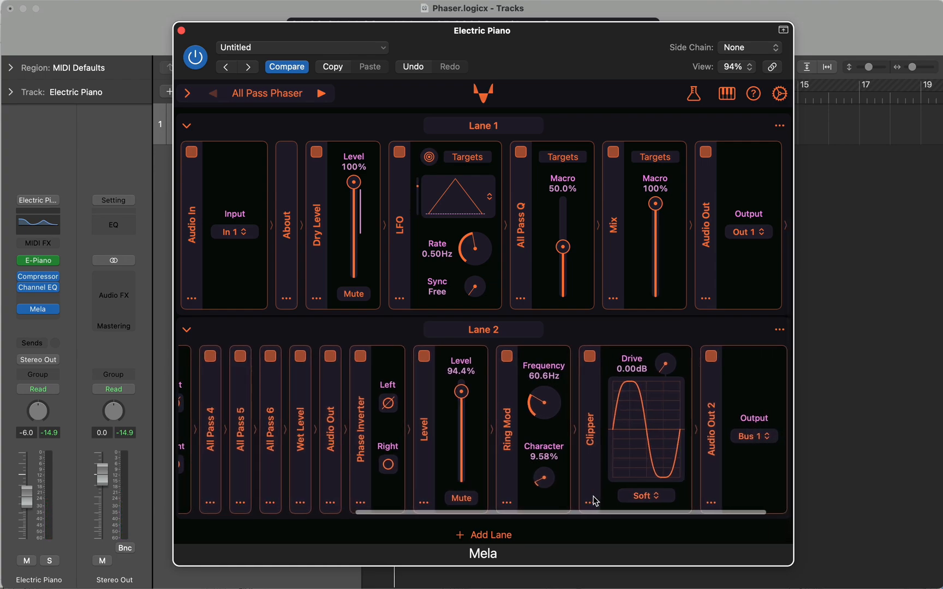
{"action": "left_click", "coordinate": [594, 502]}
{"action": "mouse_move", "coordinate": [616, 409]}
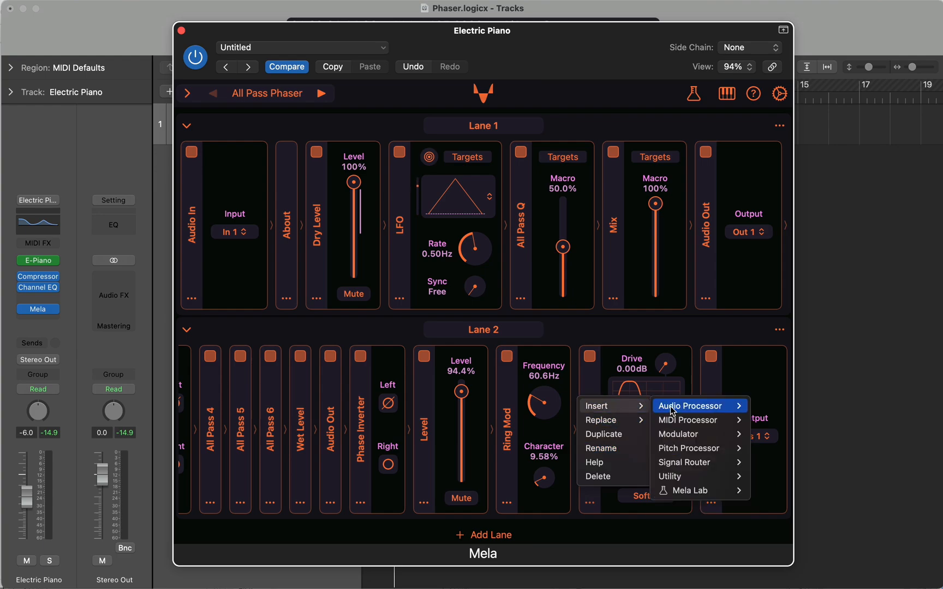
{"action": "mouse_move", "coordinate": [688, 406]}
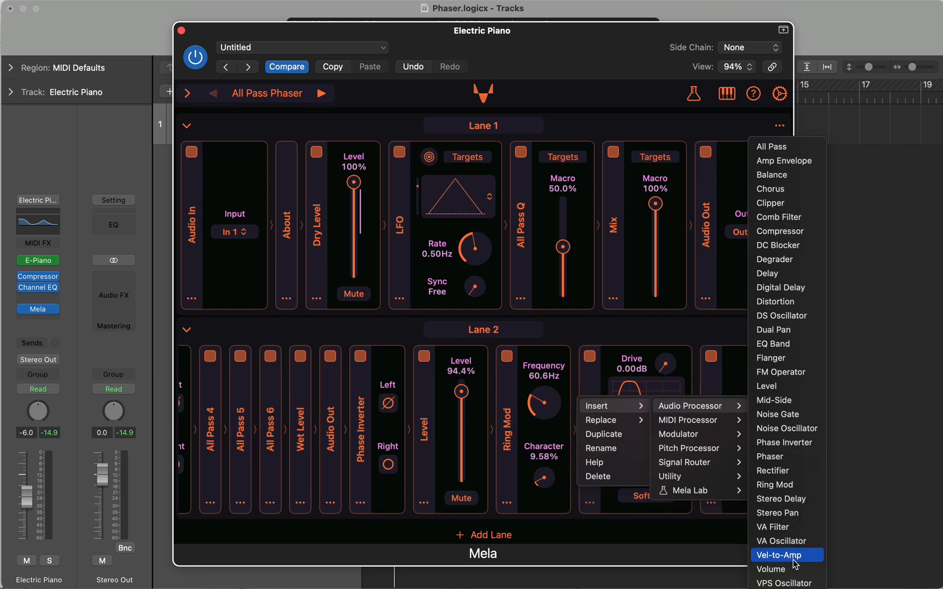
{"action": "left_click", "coordinate": [791, 526]}
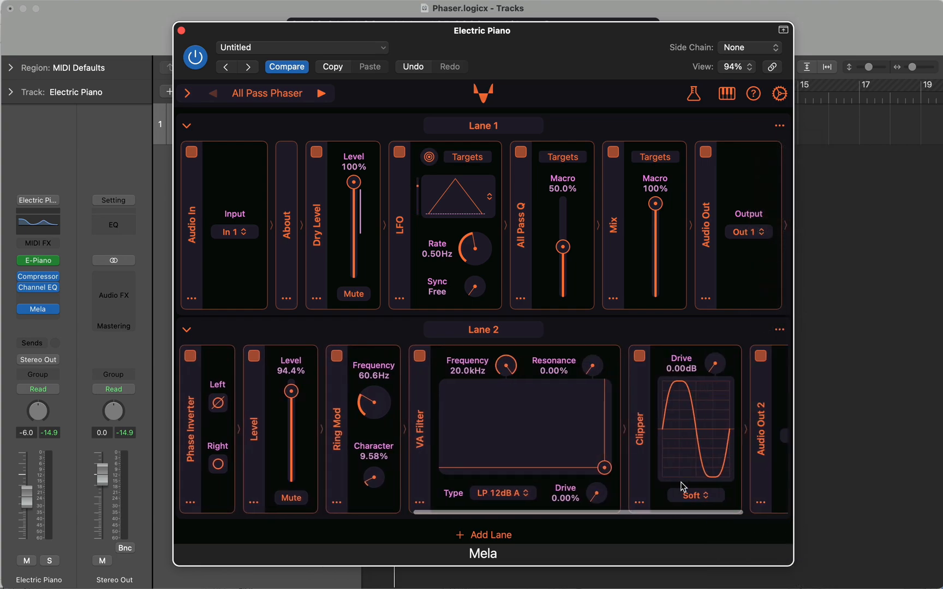
Set the VA Filter's Type to HP 24dB A and lower its Frequency to about 444 Hz
{"action": "left_click", "coordinate": [478, 493]}
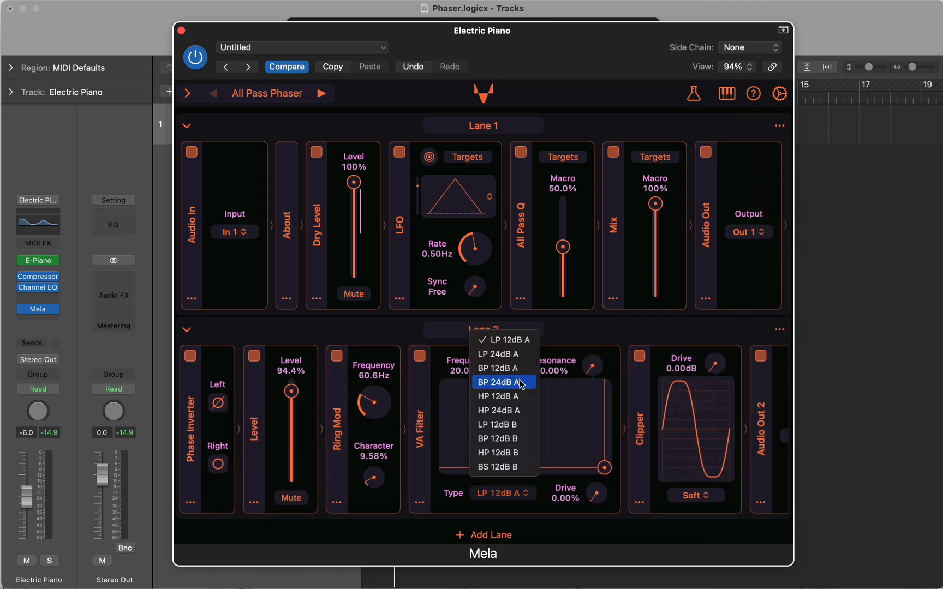
{"action": "left_click", "coordinate": [499, 410]}
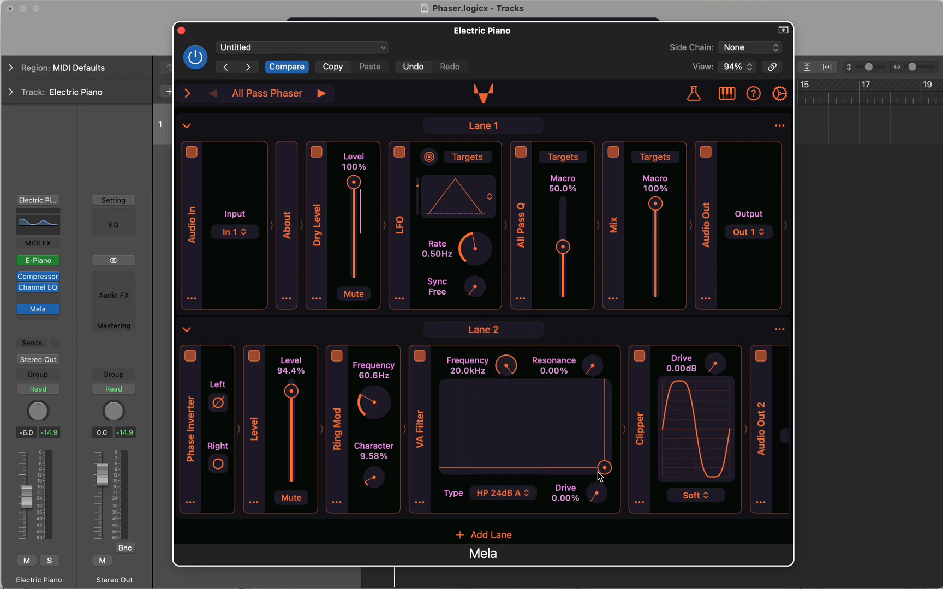
{"action": "left_click_drag", "start_coordinate": [604, 468], "coordinate": [508, 498]}
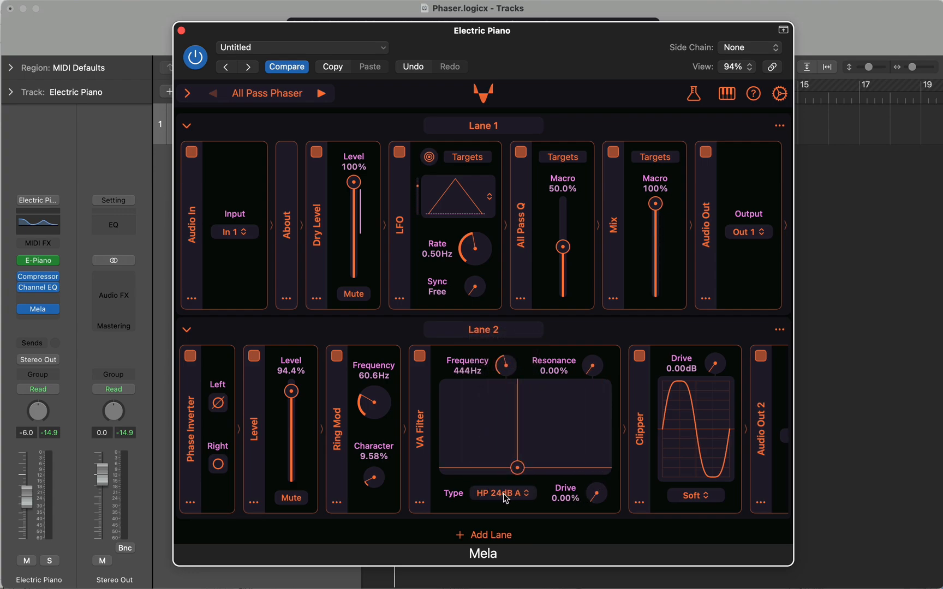
Raise the feedback Level in Lane 2 to 100% and adjust the Ring Mod's Frequency
{"action": "left_click_drag", "start_coordinate": [292, 392], "coordinate": [292, 385]}
{"action": "mouse_move", "coordinate": [369, 402]}
{"action": "left_mouse_down"}
{"action": "mouse_move", "coordinate": [371, 385]}
{"action": "mouse_move", "coordinate": [367, 412]}
{"action": "left_mouse_up"}
Return to the start of Lane 2 and open Mela's version and credits information
{"action": "scroll", "coordinate": [375, 472], "scroll_direction": "left", "scroll_amount": 15}
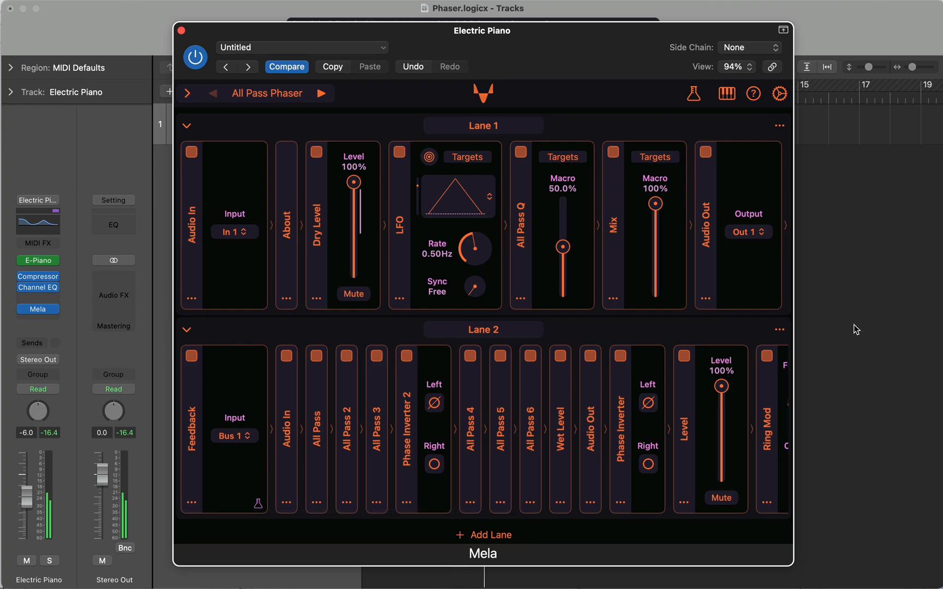
{"action": "left_click", "coordinate": [484, 100]}
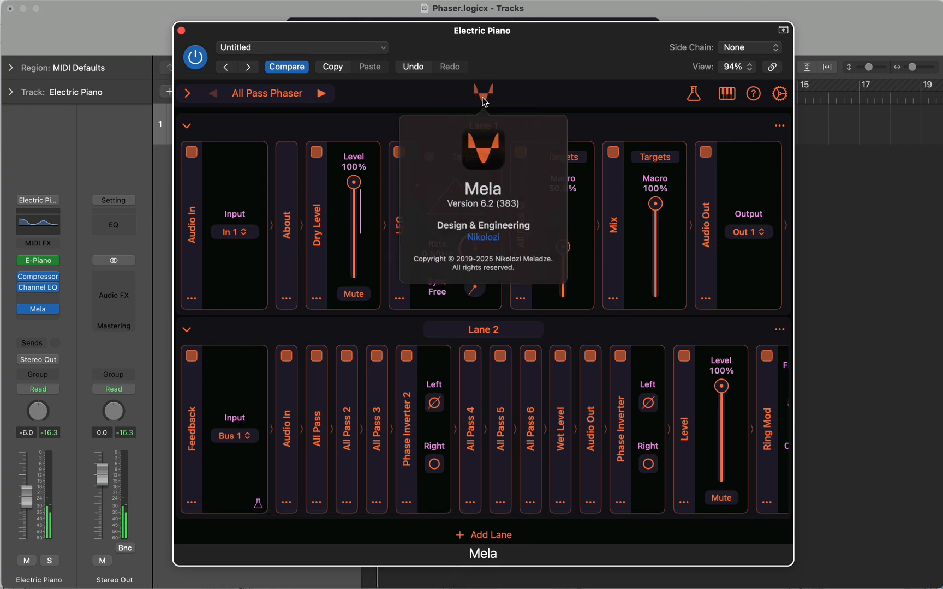